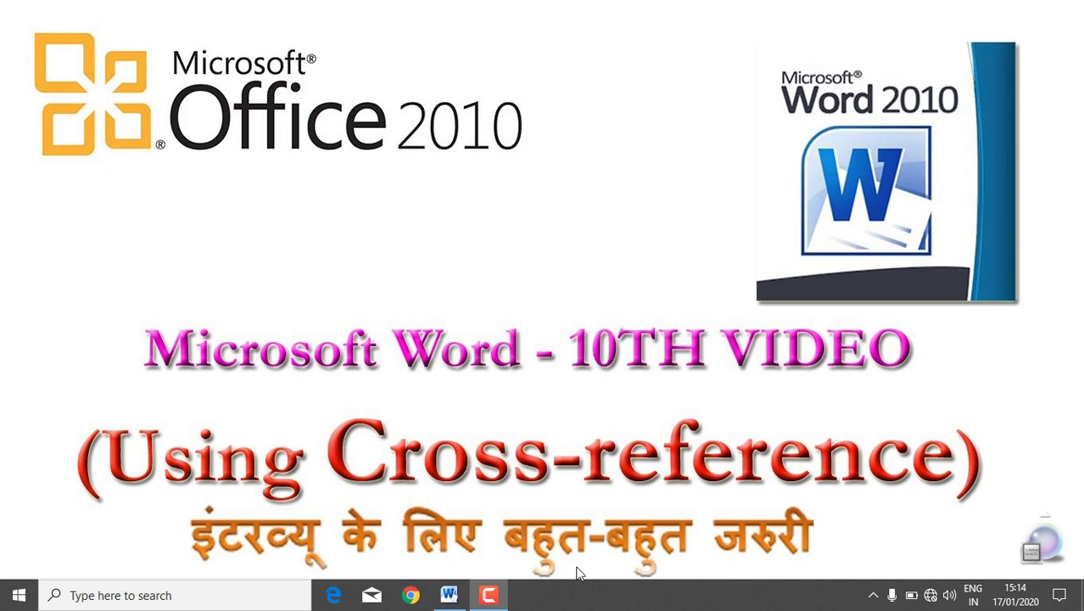
Step: Switch from the title slide to the blank Word document, Document1
left_click(448, 597)
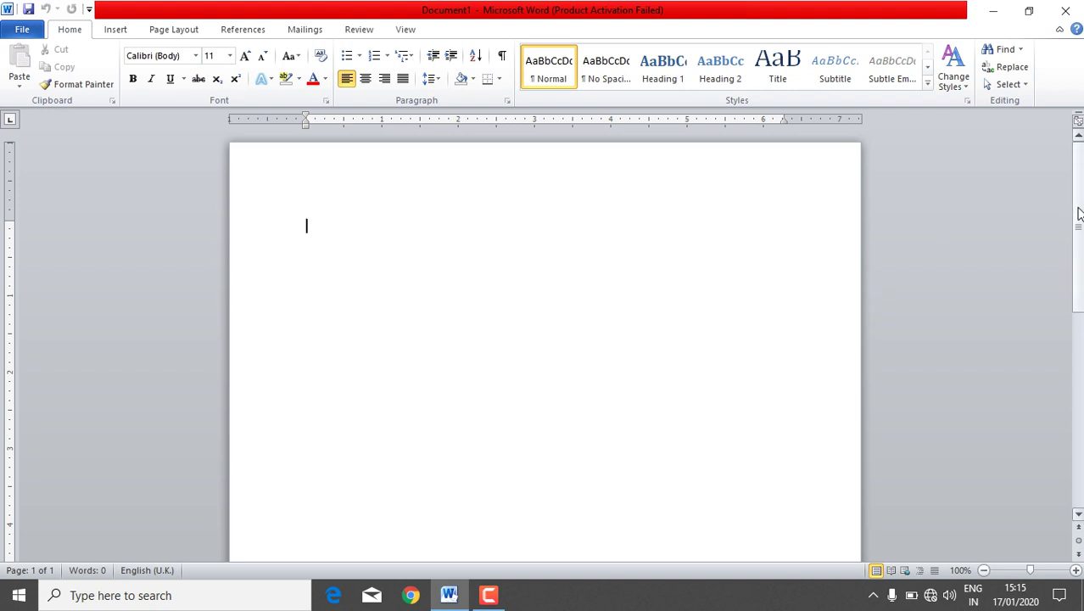
mouse_move(1078, 212)
left_mouse_down()
mouse_move(1078, 409)
mouse_move(1064, 198)
left_mouse_up()
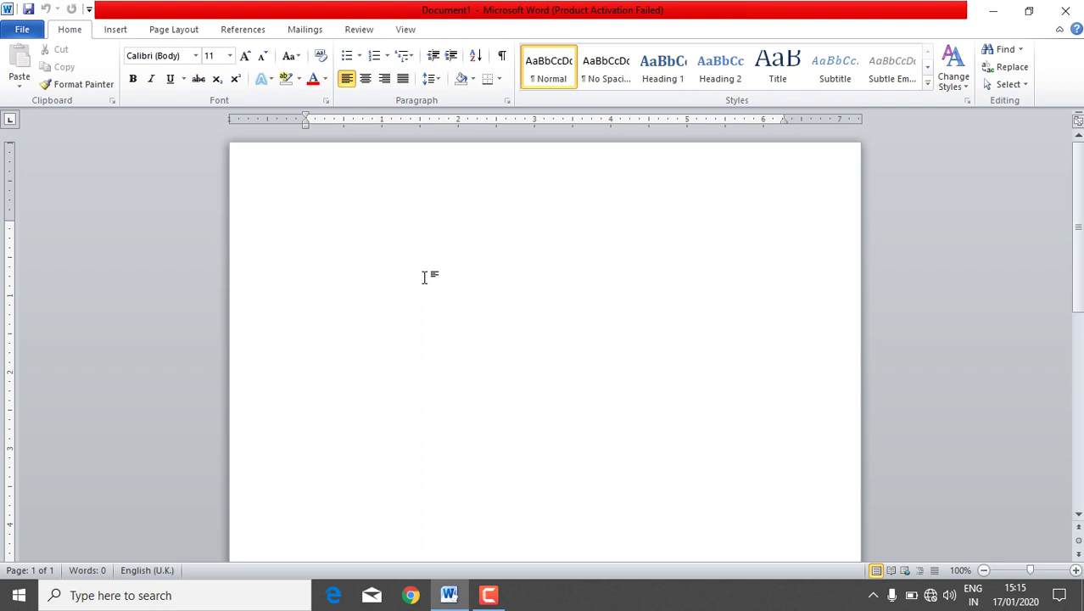
Step: Add a blank page and two page breaks so Document1 spans four empty pages
left_click(115, 30)
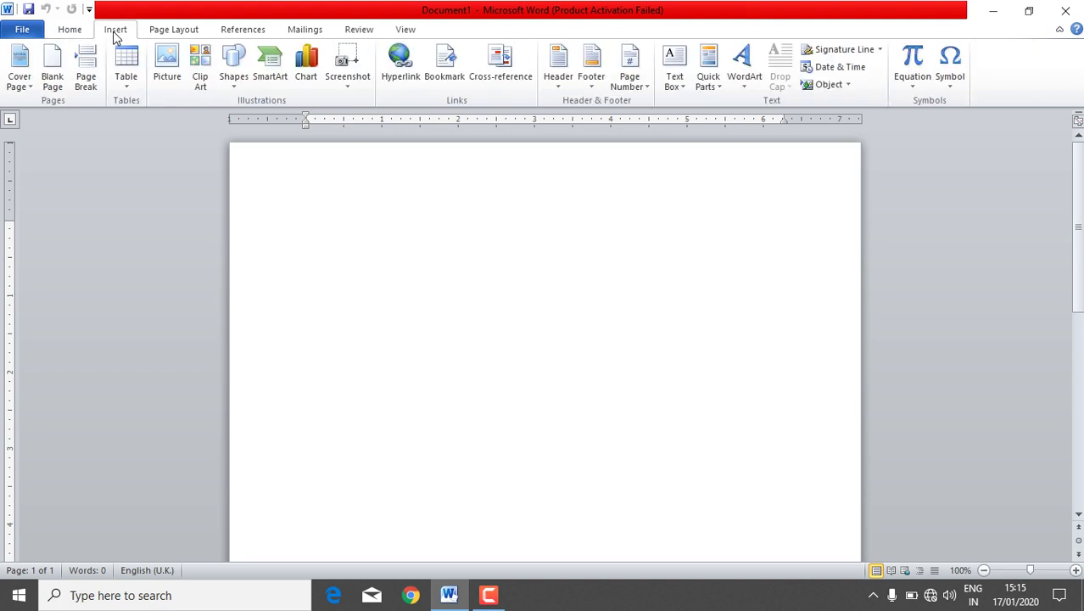
left_click(50, 76)
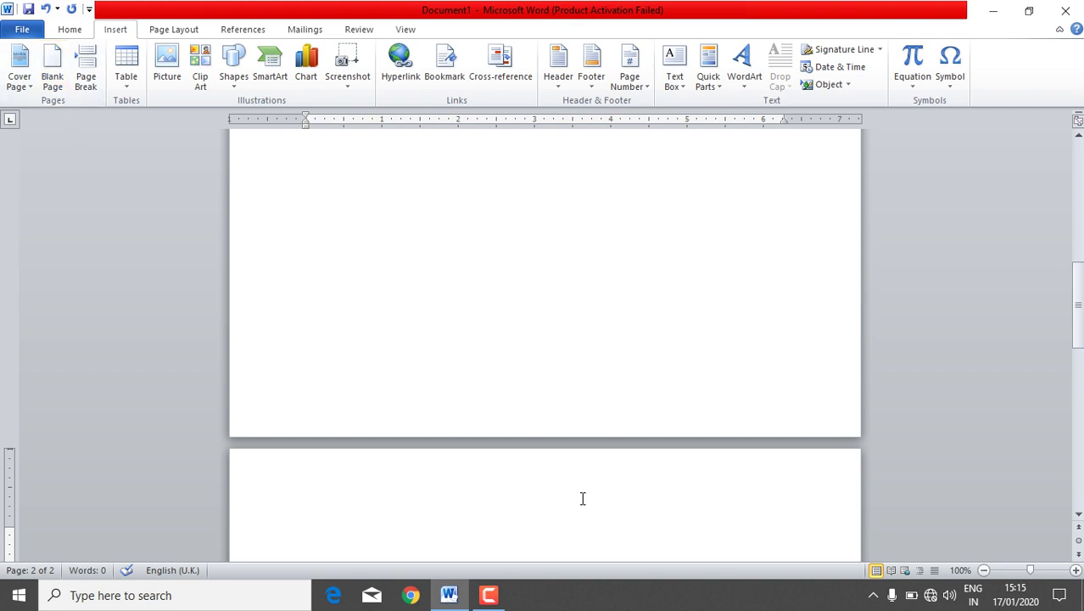
key("ctrl+Return")
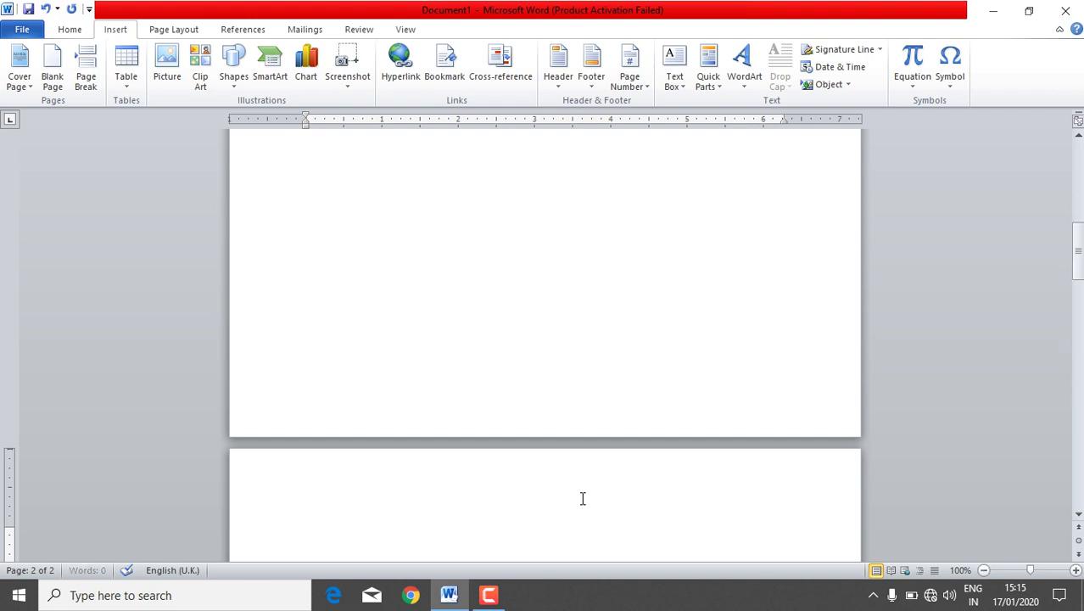
key("ctrl+Return")
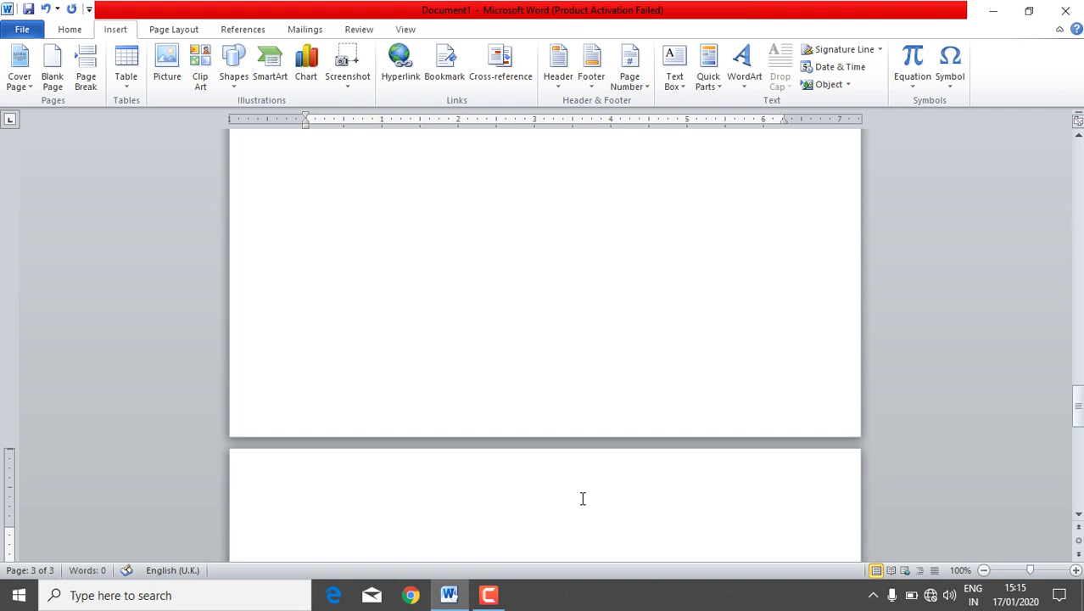
mouse_move(1076, 419)
left_mouse_down()
mouse_move(1080, 498)
mouse_move(1074, 178)
mouse_move(1077, 255)
left_mouse_up()
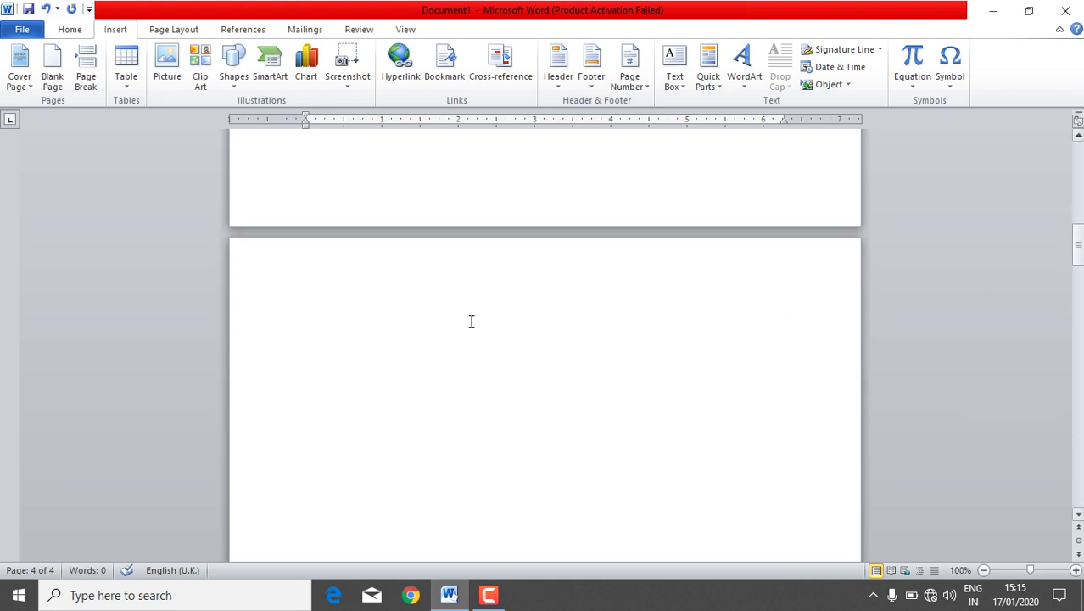
left_click(367, 292)
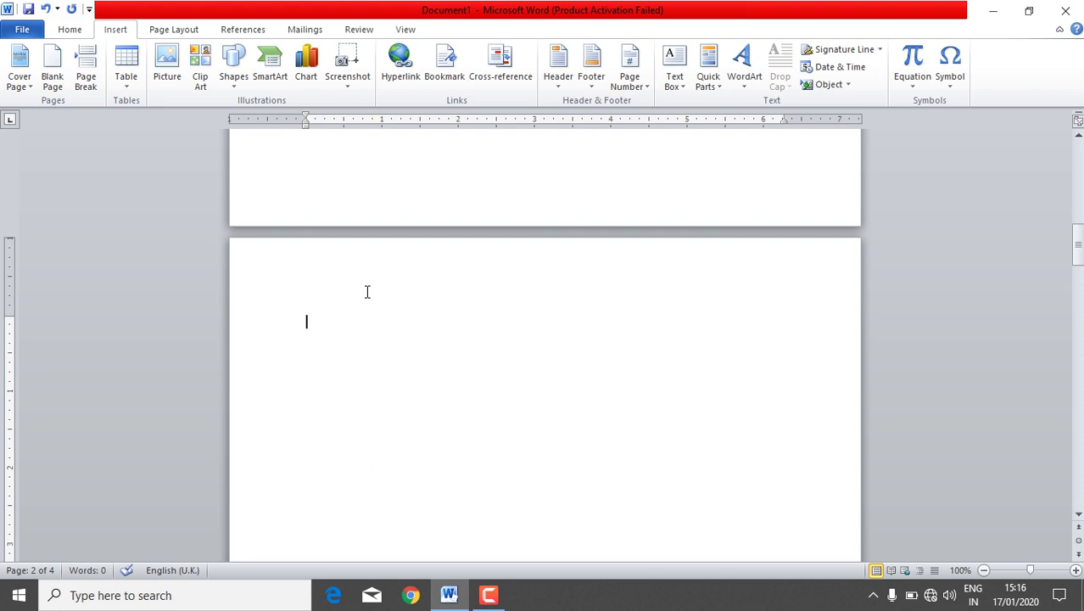
Step: Type the INPUT DEVICES heading followed by a line of 'w' filler text
type("INPUT ")
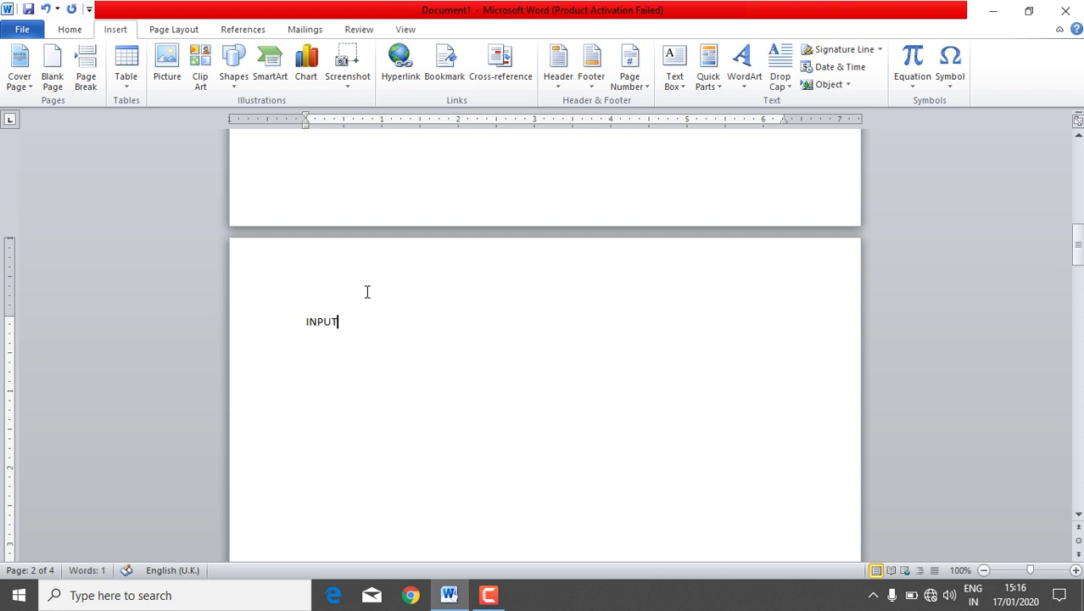
type("DEVI")
type("CES")
key("Return")
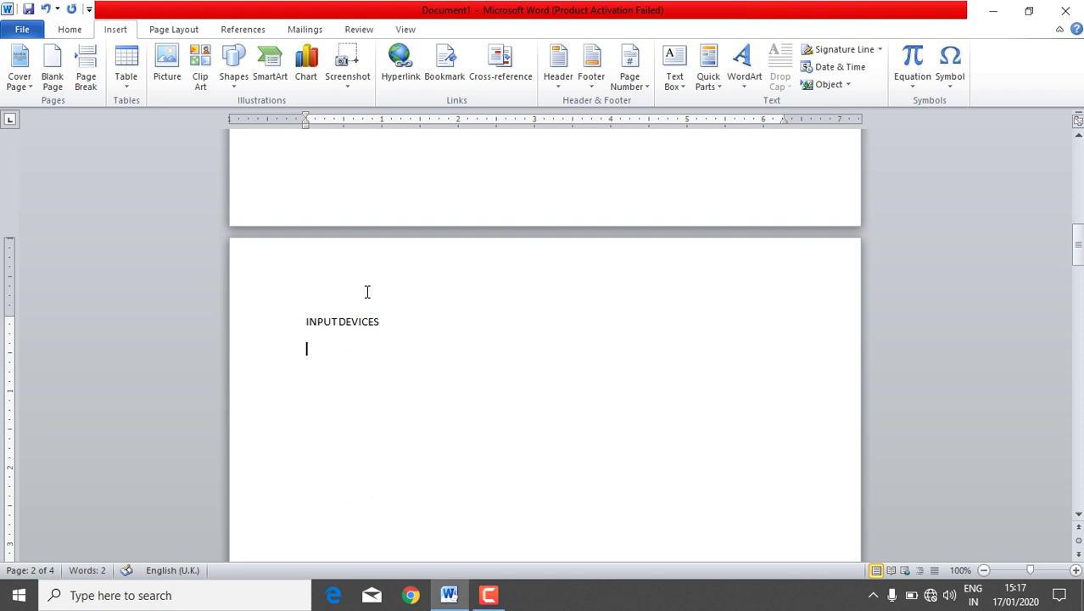
type("wwww")
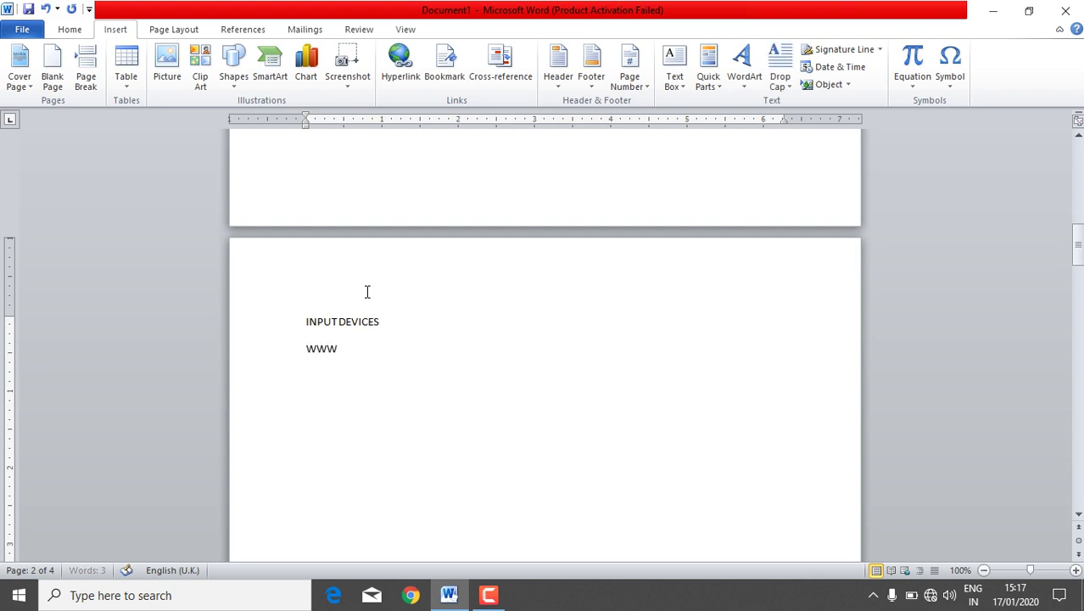
type("wwwwwwwwwwwwwwwwwwwwwwwwwwwwwwwwwwwwwwwwwwwwwwwwwwwwwwwwwwwww")
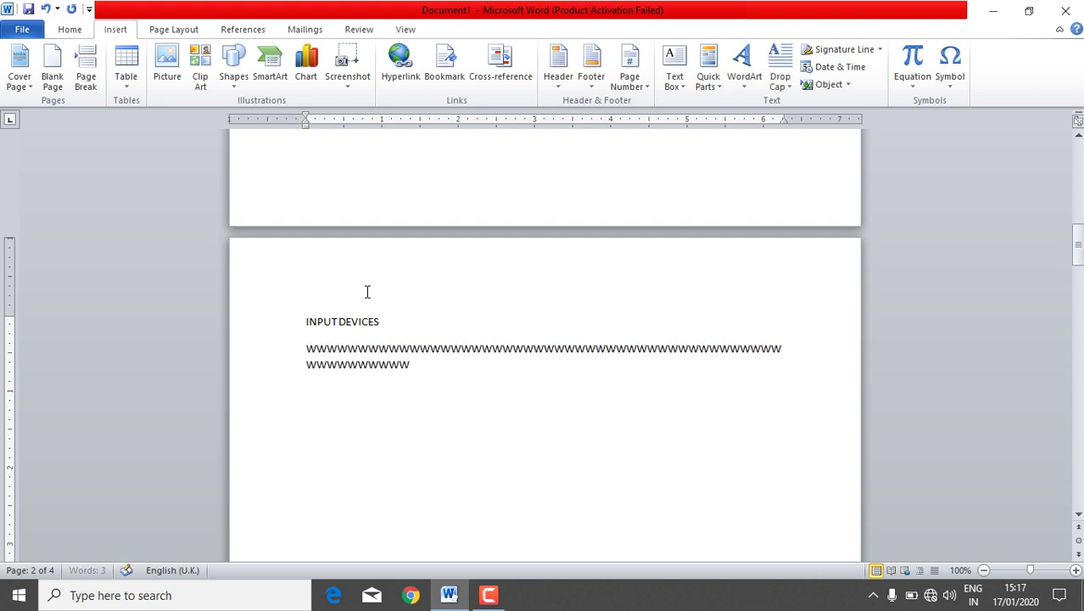
type("wwwwwwwwwwwwwwwwwwwwwwwwwwwwwwwwwwwwwwwwwwwwwwwwwwwwwwwwwwwwwwwwwwwwwwwwwwwwwwwwwwwwwwwwwwwwwwwwwwwwwwwwwwwwwwwwwwwwwwwwwwwwwwww")
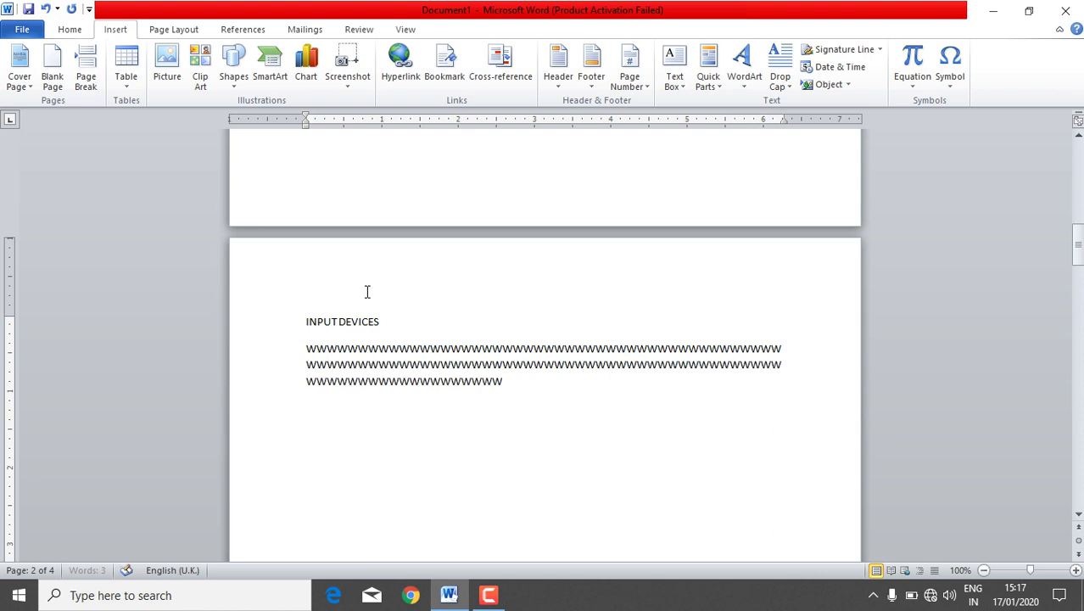
type("wwwwwww")
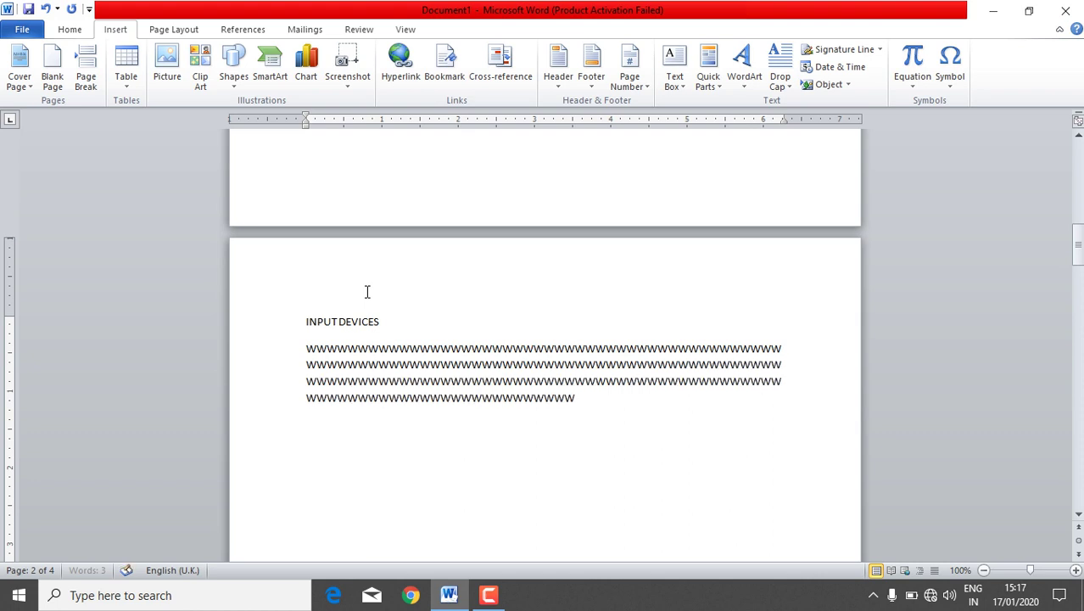
type("wwwwwwwwww")
key("Return")
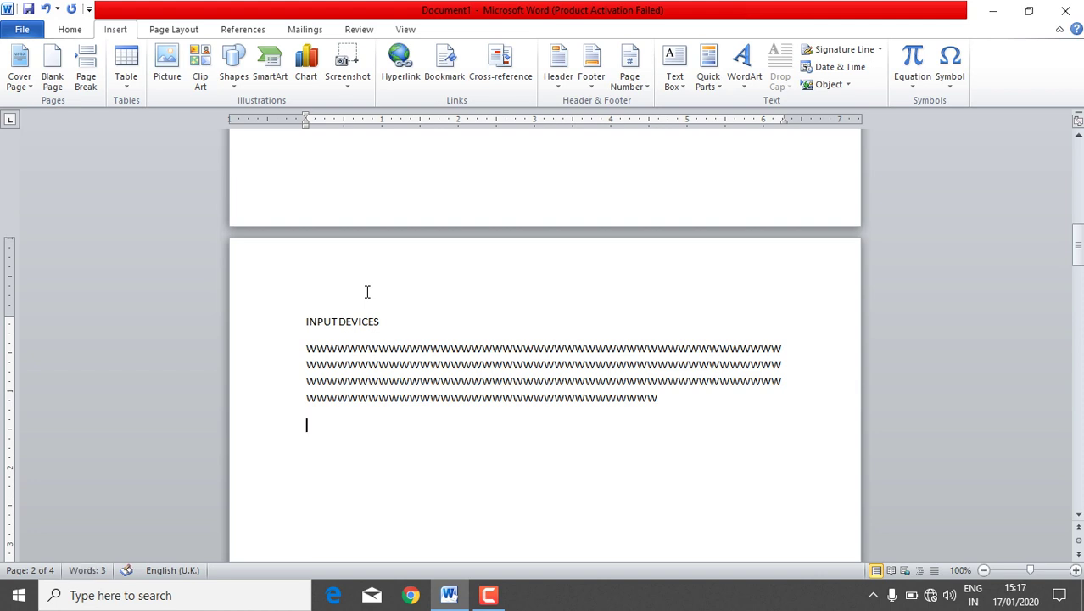
Step: On the next page, type the OUTPUT DEVICES heading followed by a line of 'W' filler text
left_click_drag(1077, 251, 1079, 339)
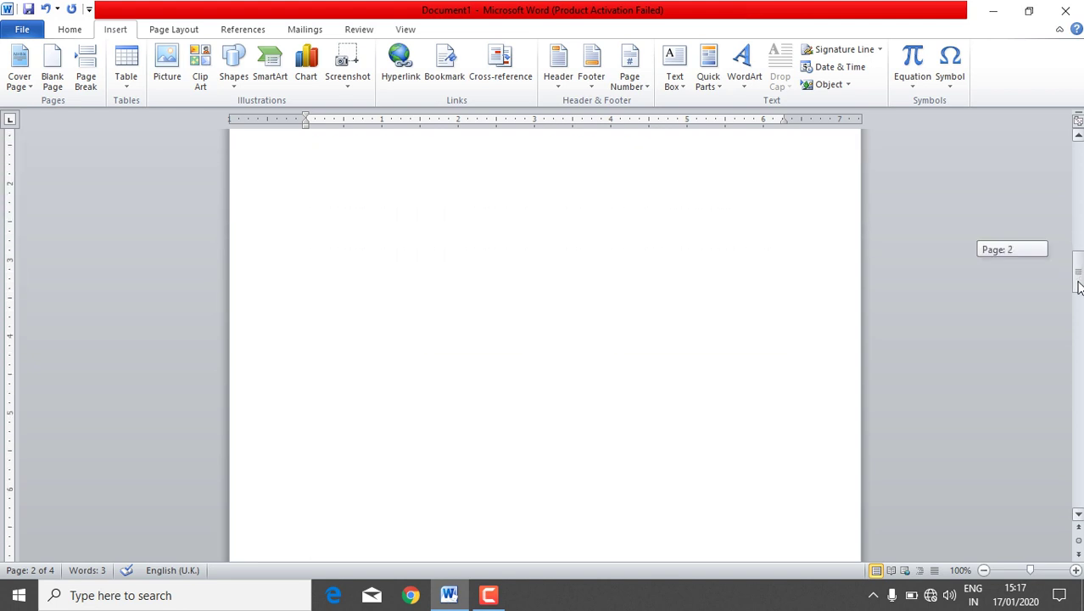
left_click(325, 371)
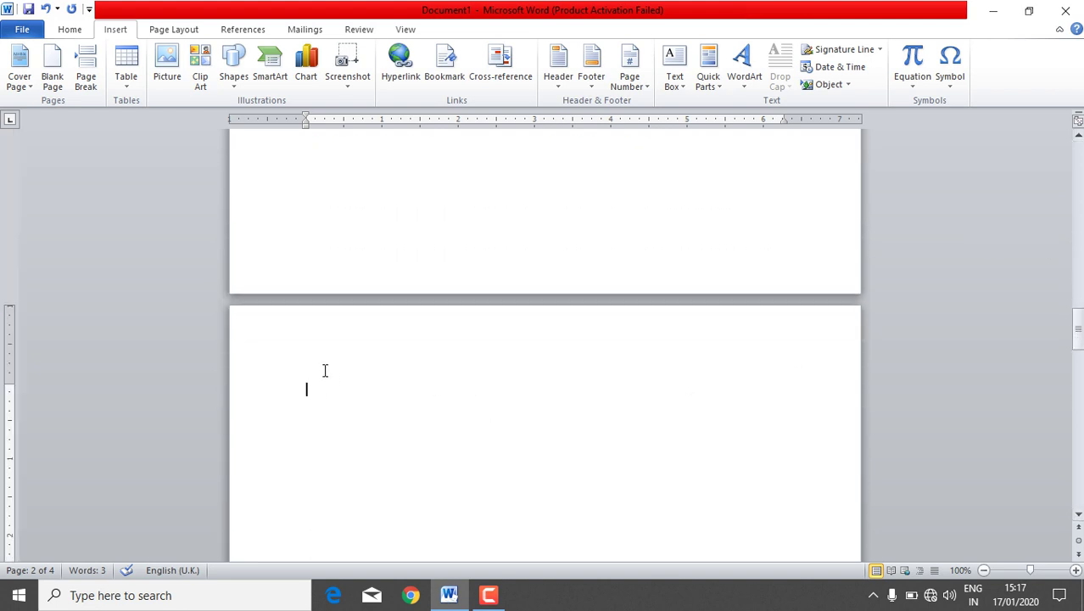
type("o")
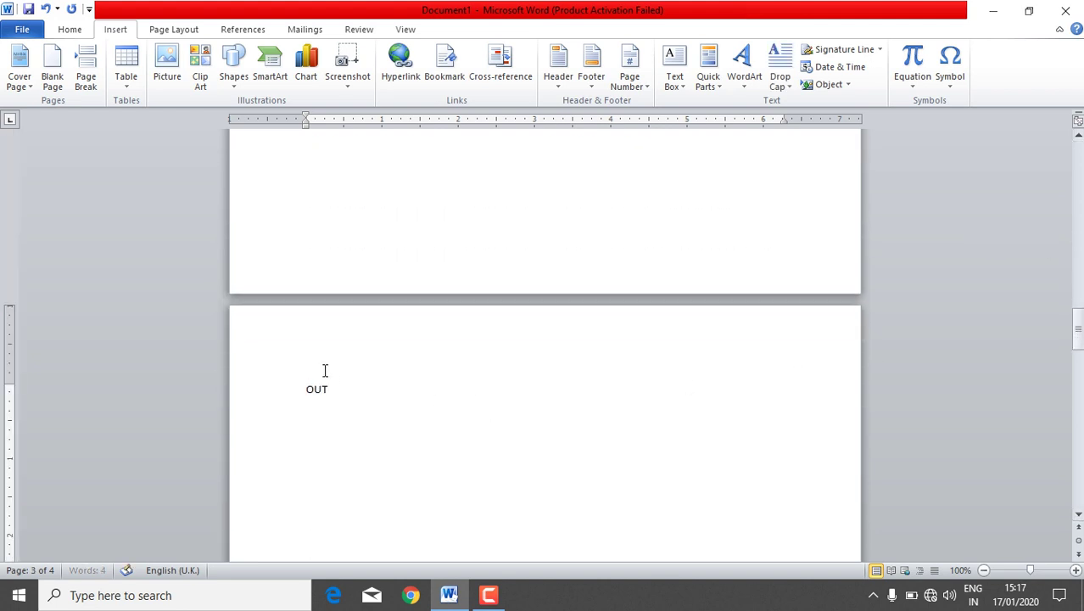
type("PUT D")
type("EVI")
type("CES")
key("Return")
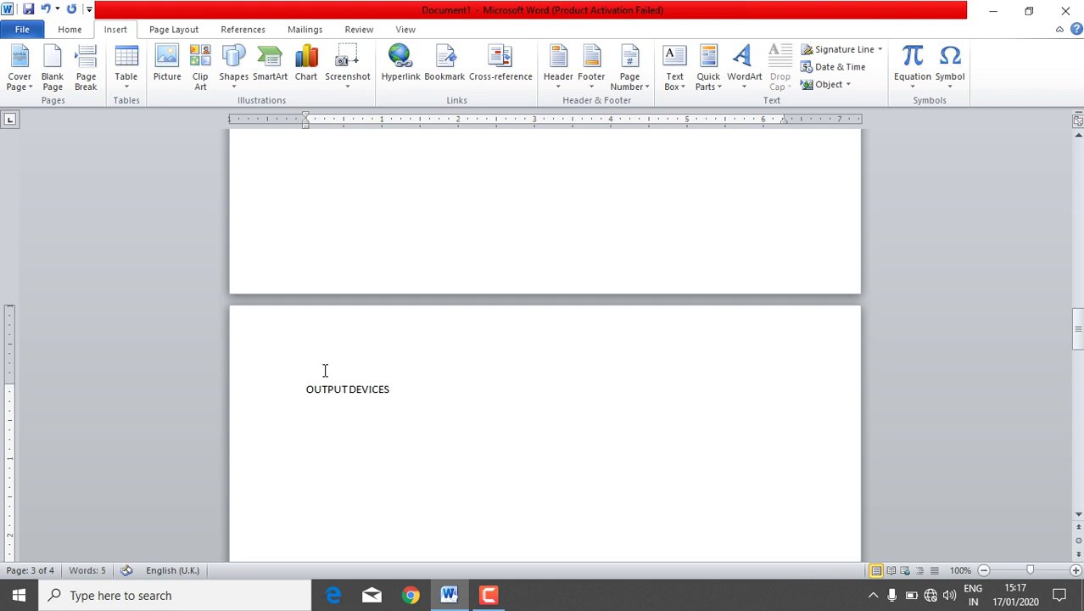
type("WWWWWWWWWWWWWWWWWWWWWWWWWWWWWWWWWW")
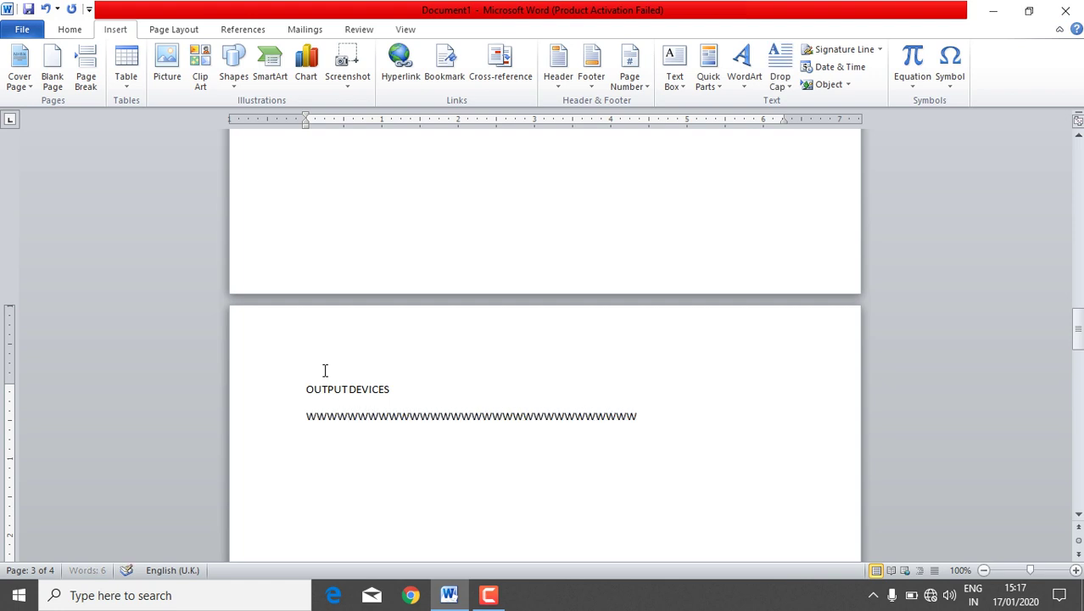
type("WWWWWWWWWWWWWWWWWWWWWWWWWWWWWWWWWWWWWWWWWWWWWWWWWWWWWWWWWWWWWWWWWWWWWWWWWWWWWWWWWWWWWWWWWWWW")
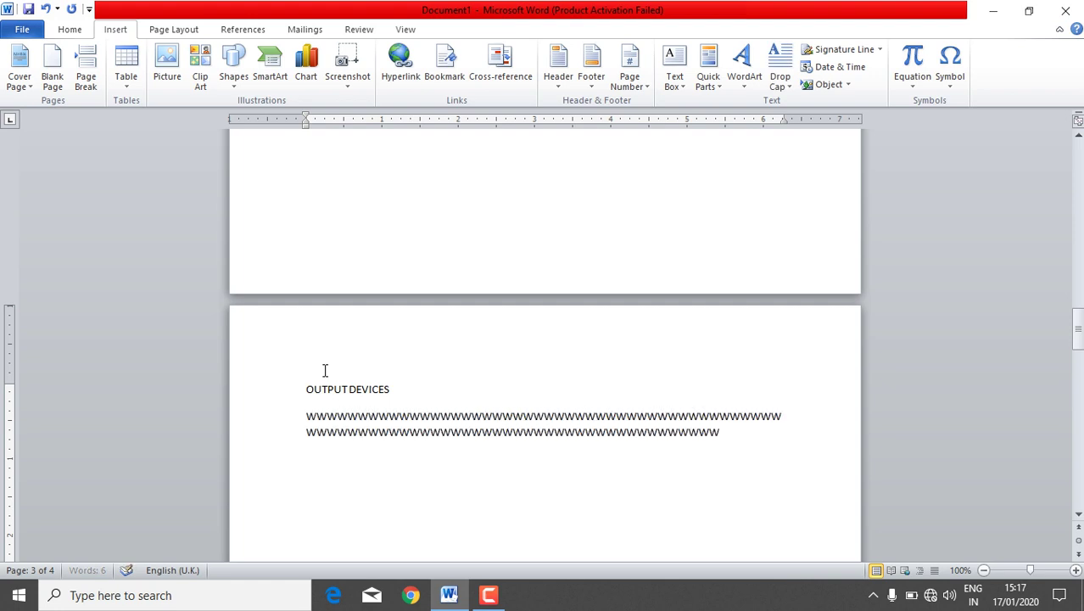
type("WWWWWWWWWWWWWWWWWWWWWWWWWWWWWWWWWWWWWWWW")
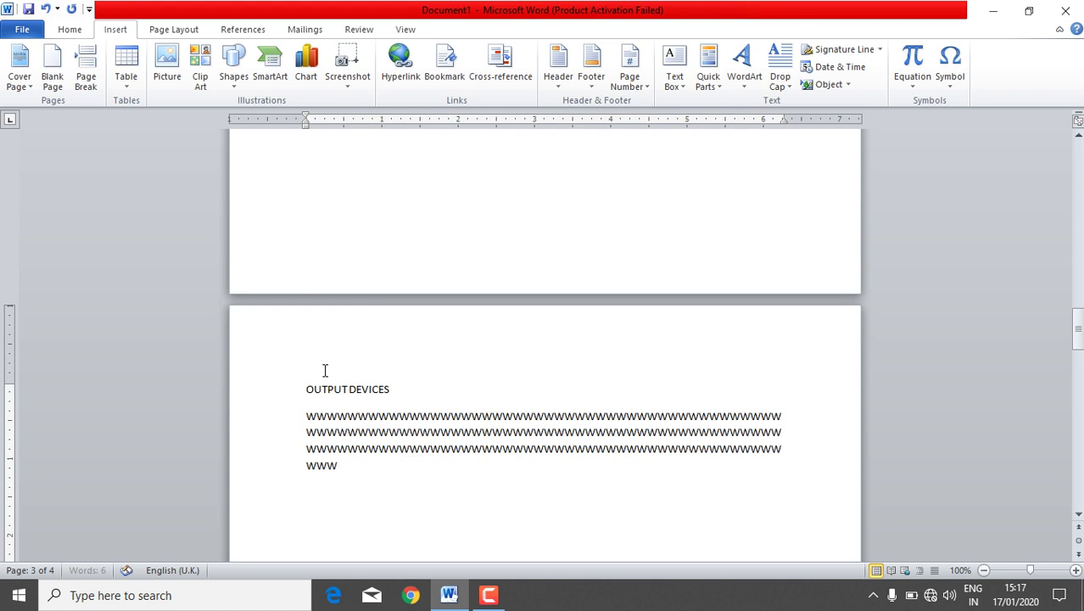
type("WWWWWWWWWWWWWWWWWWWWWWWWWWWWWWWWWWWWWWWWWWWWWWWW")
key("Return")
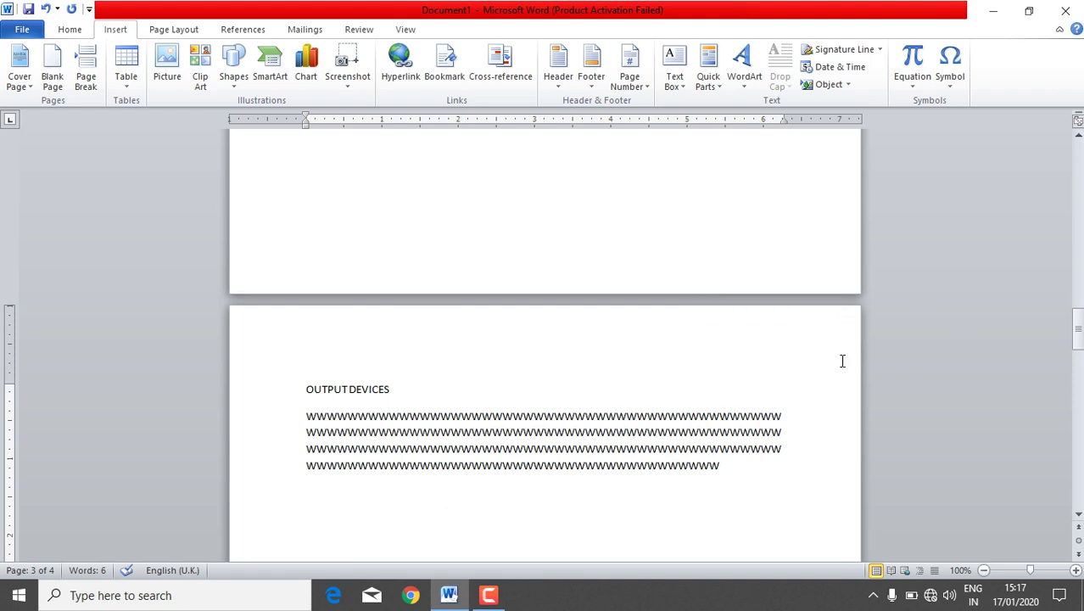
Step: Type a MEMORY title followed by a paragraph of 'w' filler text at the top of page 4
left_click_drag(1078, 327, 1074, 239)
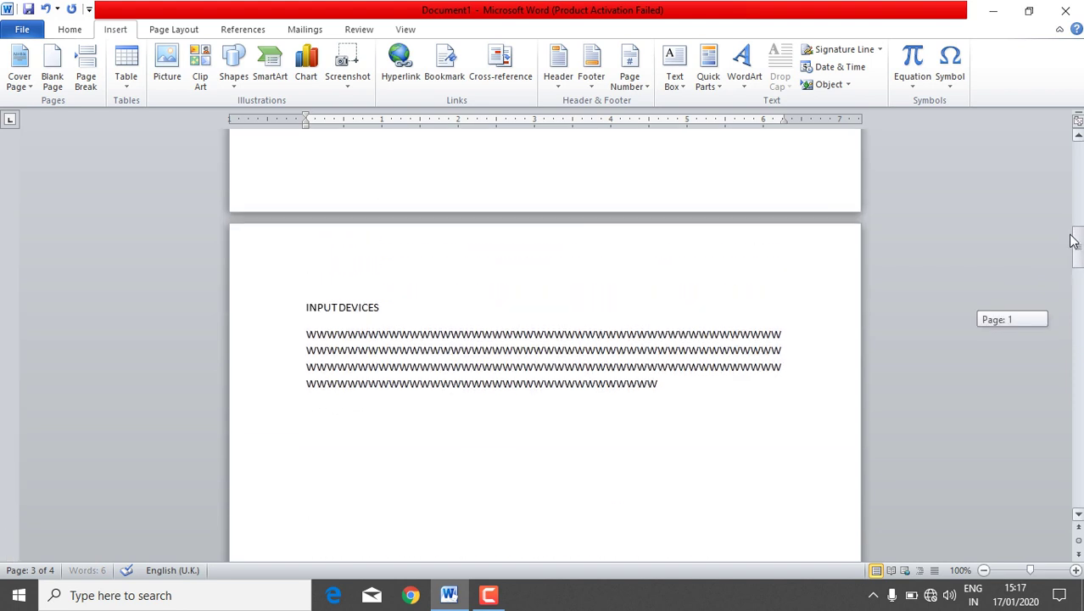
left_click(407, 320)
triple_click(359, 326)
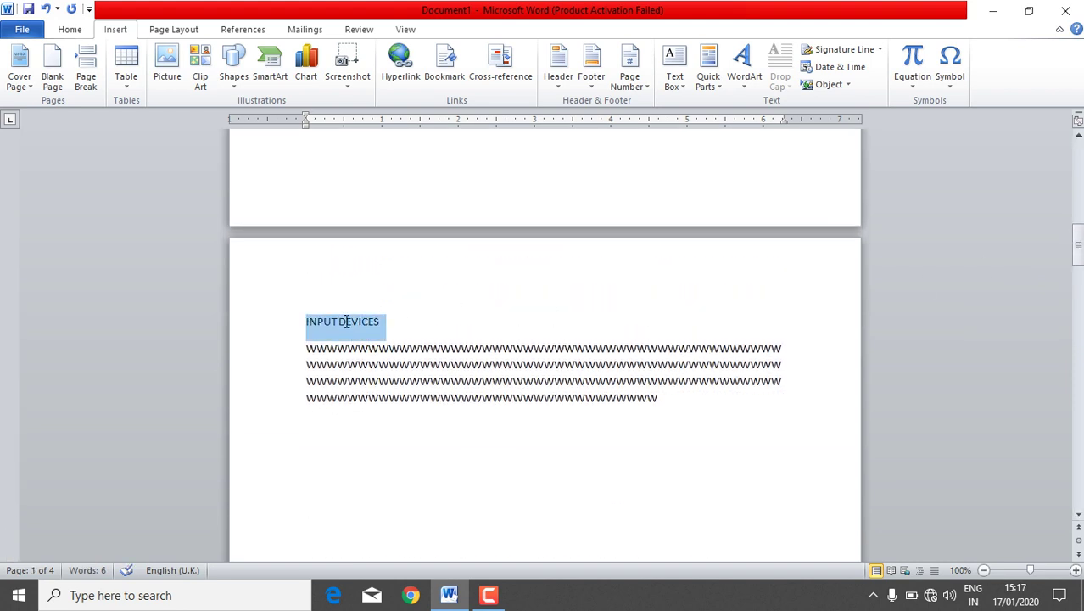
left_click_drag(1077, 245, 1072, 350)
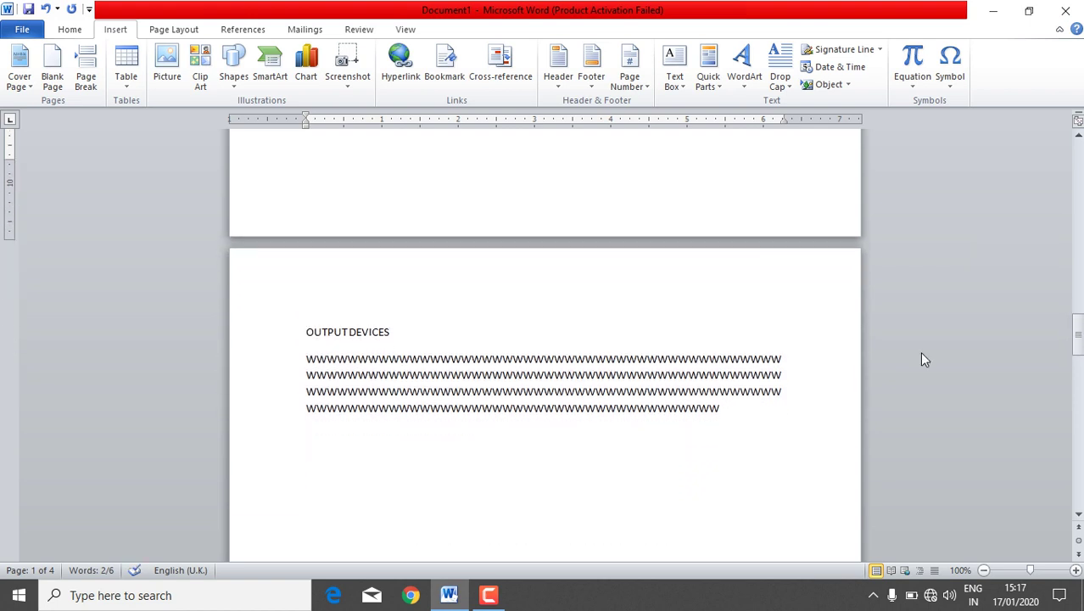
left_click_drag(404, 334, 322, 346)
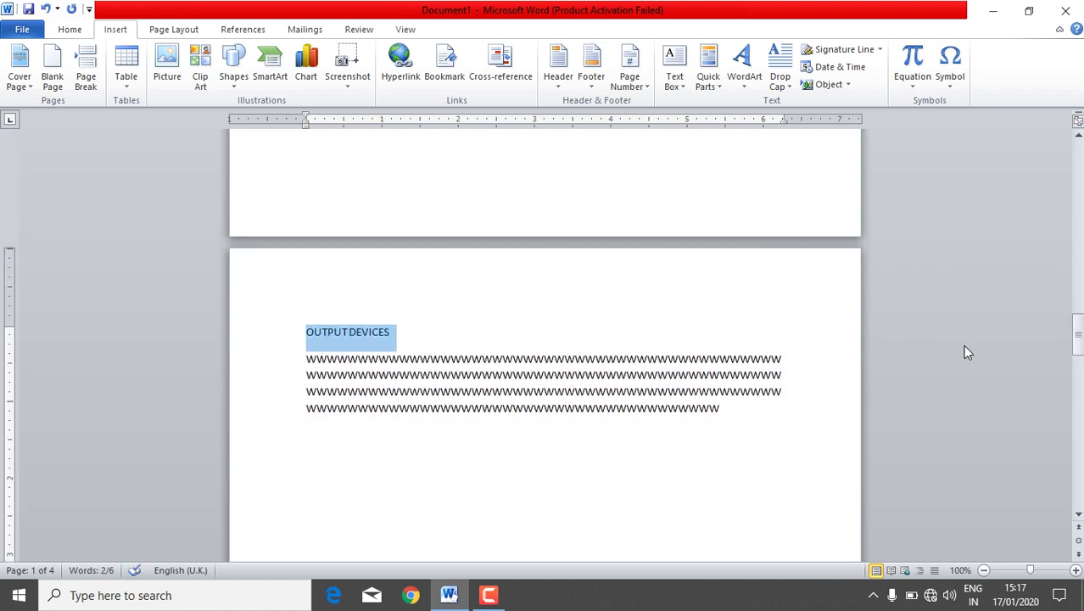
left_click_drag(1073, 347, 1072, 417)
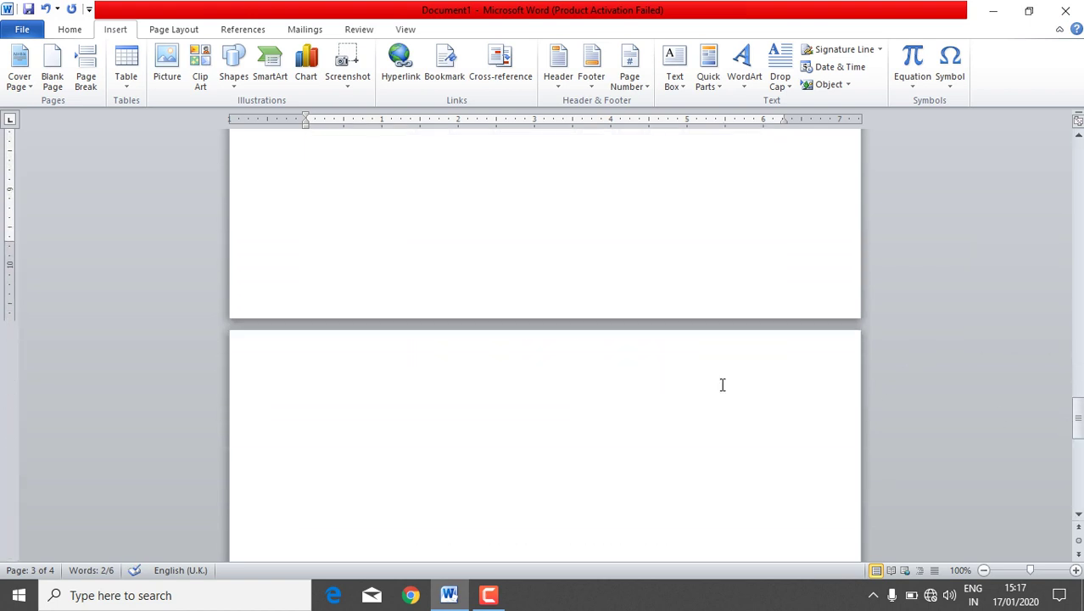
left_click(405, 383)
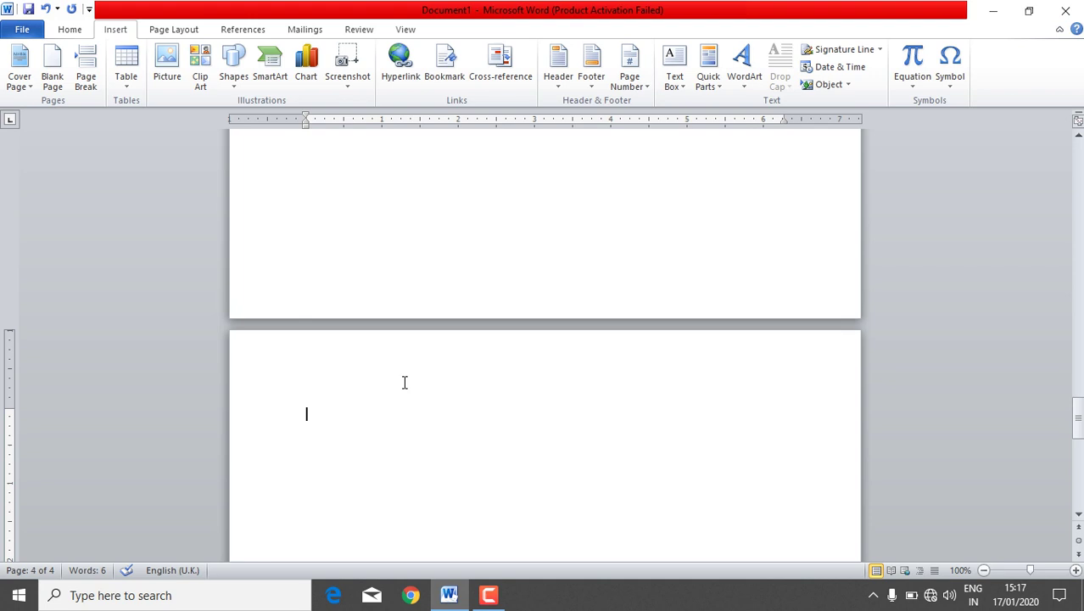
type("MEMO")
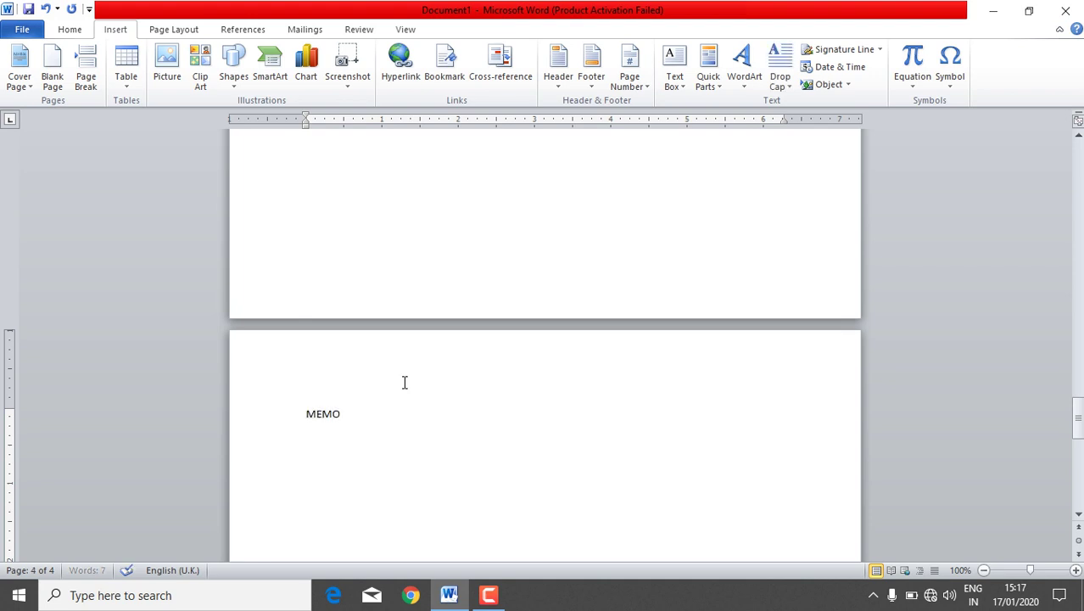
type("RY ")
type("wwwww")
type("wwwwwwwwwwwwwwwwwwwwwwwwwwwwwwwwwwwwwwwwwwwwwwwwwwwwwwwwwwwwwwwwww")
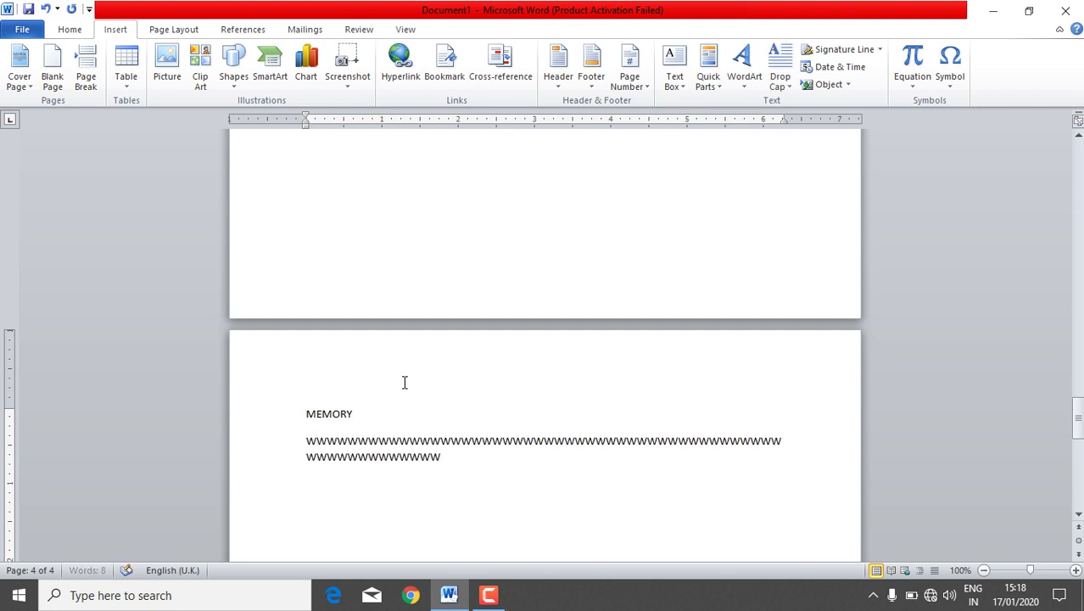
type("wwwwwwwwwwwwwwwwwwwwwwwwwwwwwwwwwwwwwwwwwwwwwwwwwwwwwwwwwwwwwwwwww")
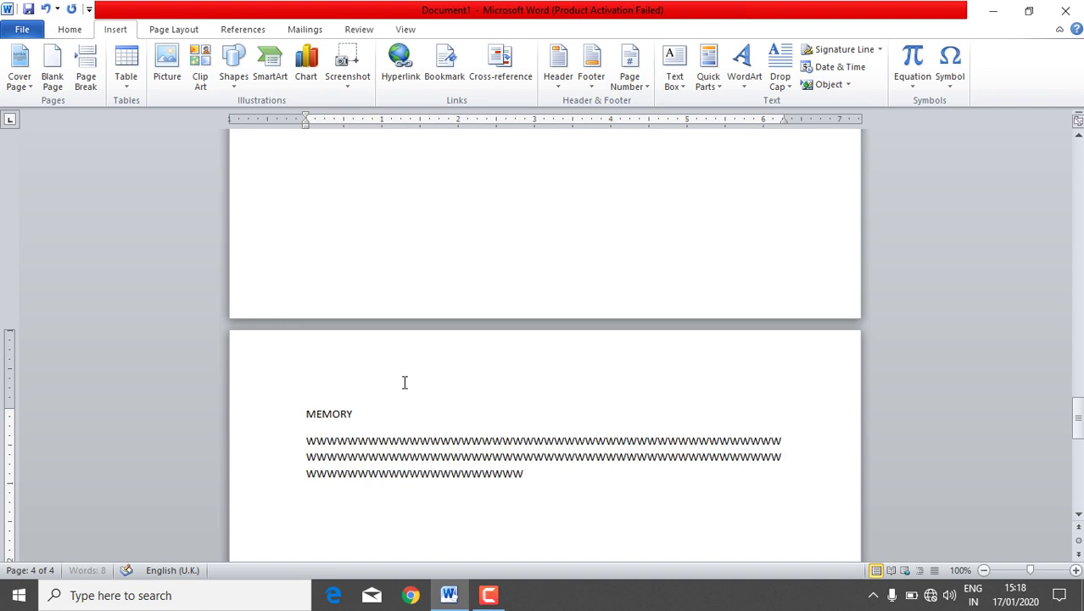
type("wwwwwwwwwwww")
key("Return")
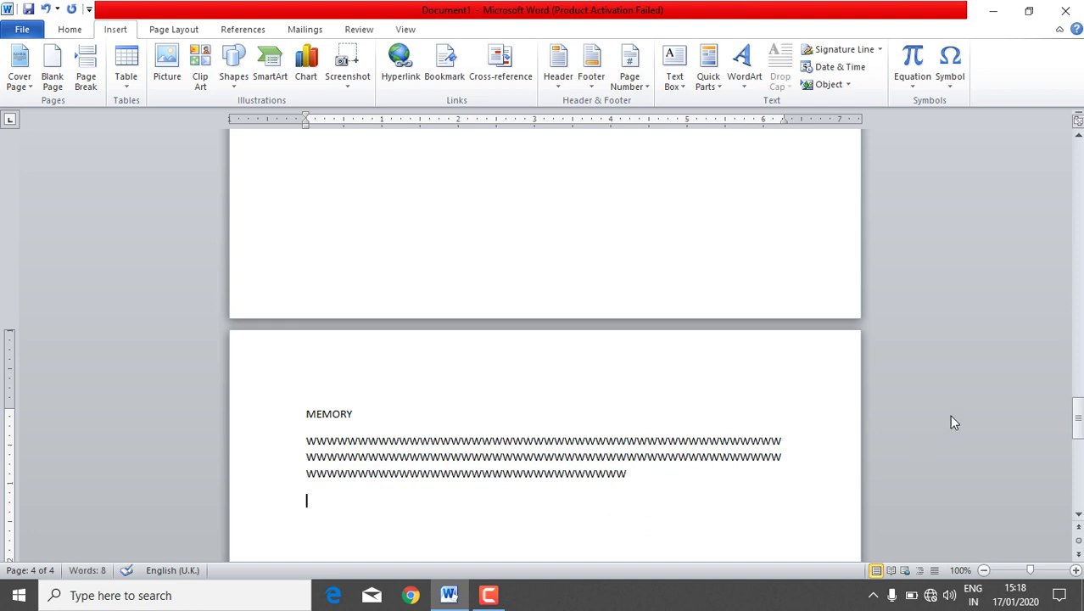
Step: Select the MEMORY title on page 4 and apply Heading 1 (Cambria, 14 pt, bold)
left_click_drag(1078, 417, 1068, 259)
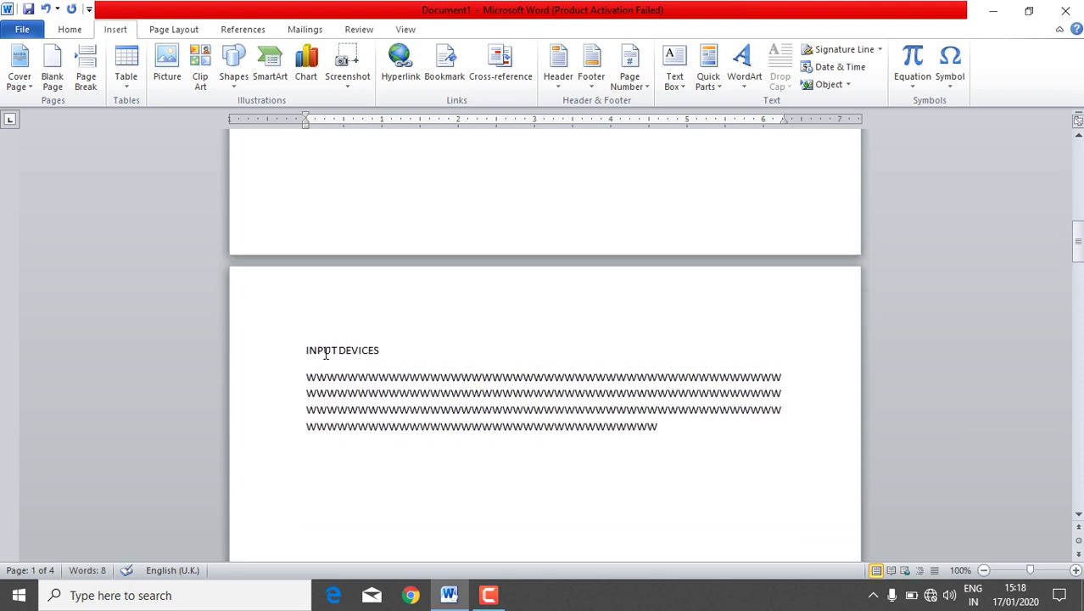
left_click_drag(303, 350, 375, 348)
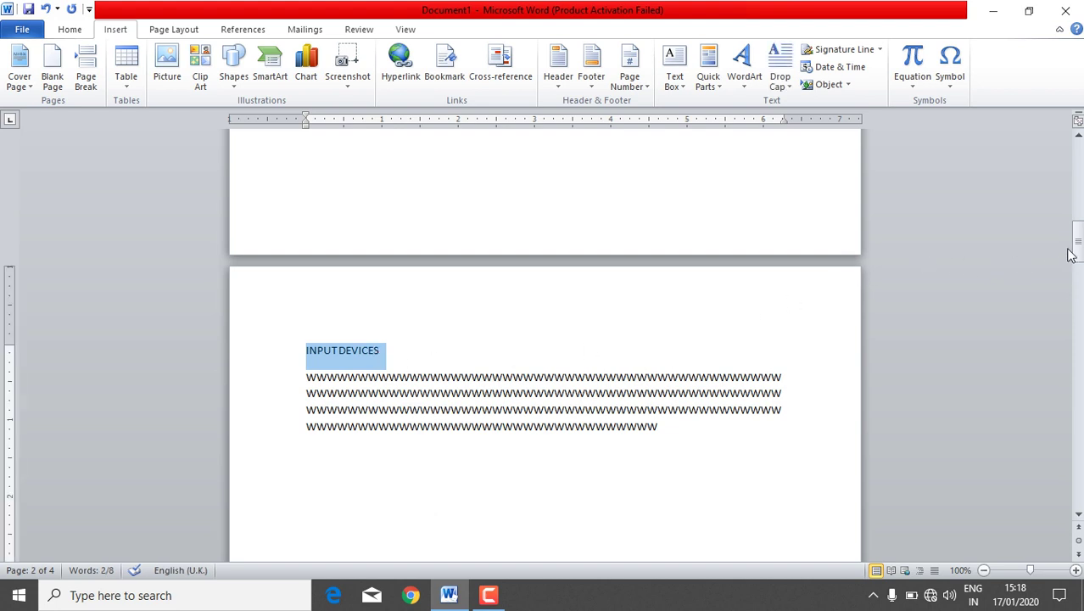
left_click_drag(1078, 251, 1079, 256)
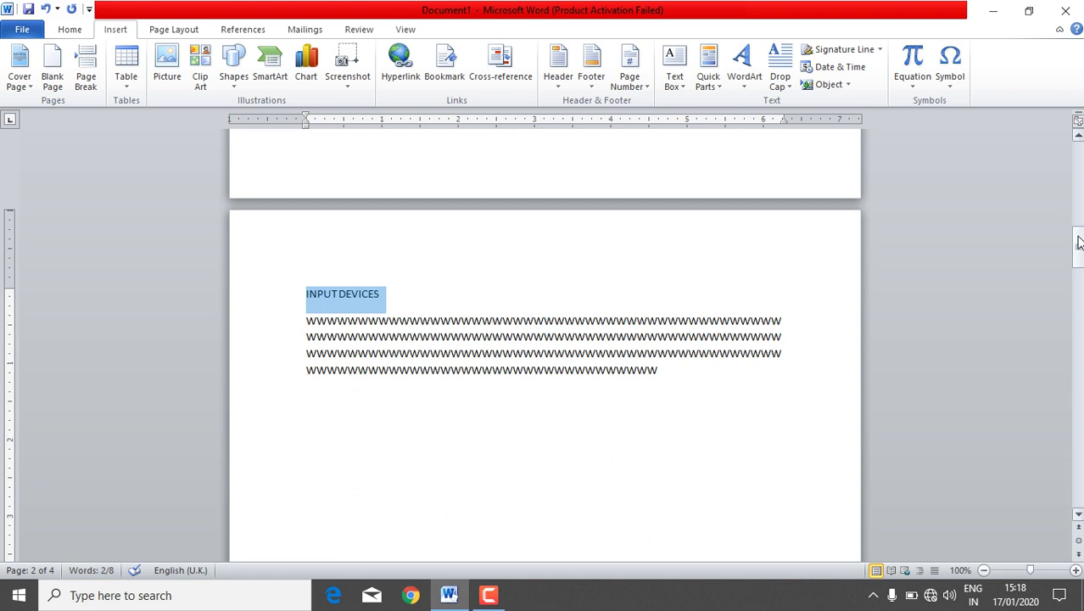
left_click_drag(1078, 248, 1076, 314)
scroll(574, 330, "down", 3)
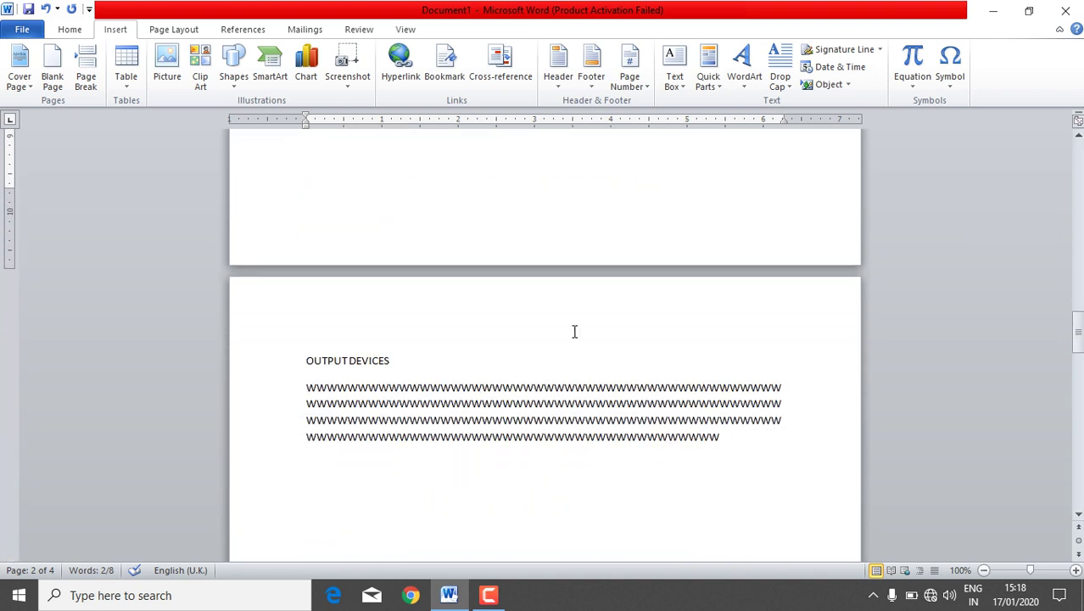
left_click_drag(305, 360, 397, 361)
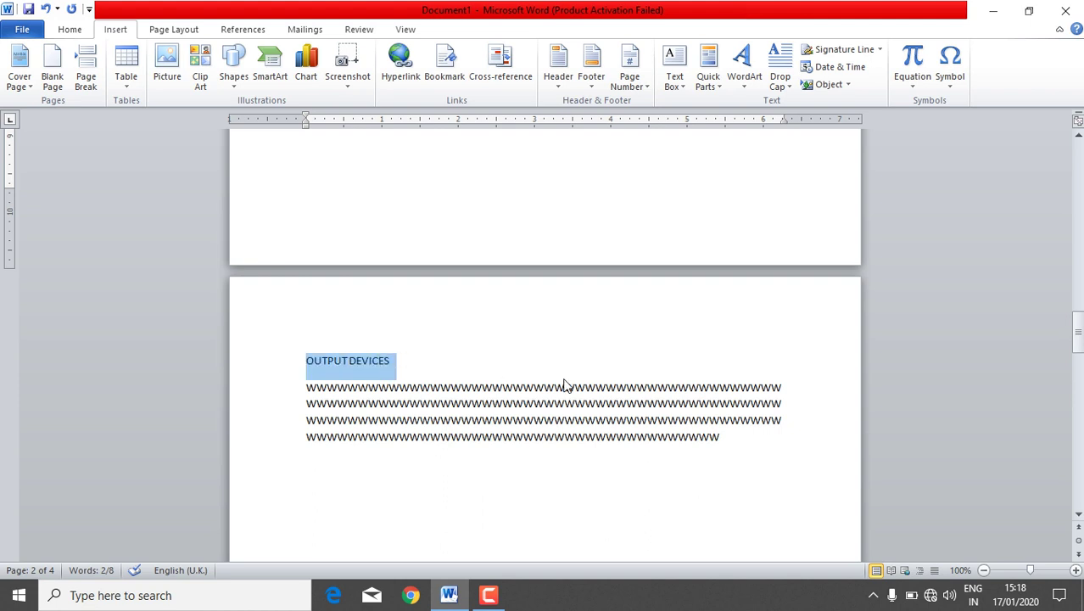
left_click_drag(1078, 323, 1079, 419)
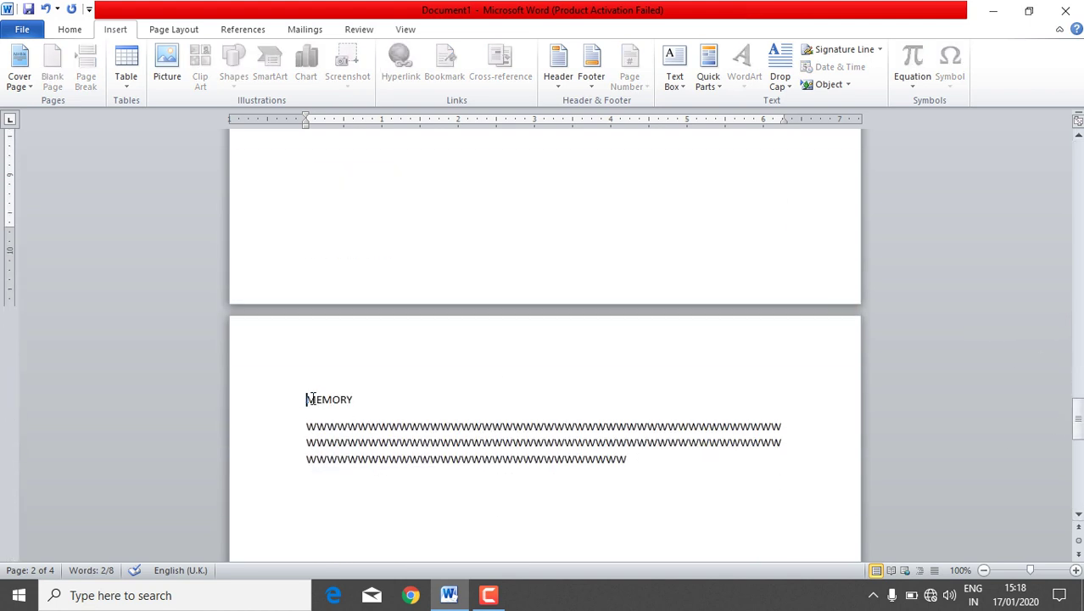
left_click_drag(306, 399, 360, 401)
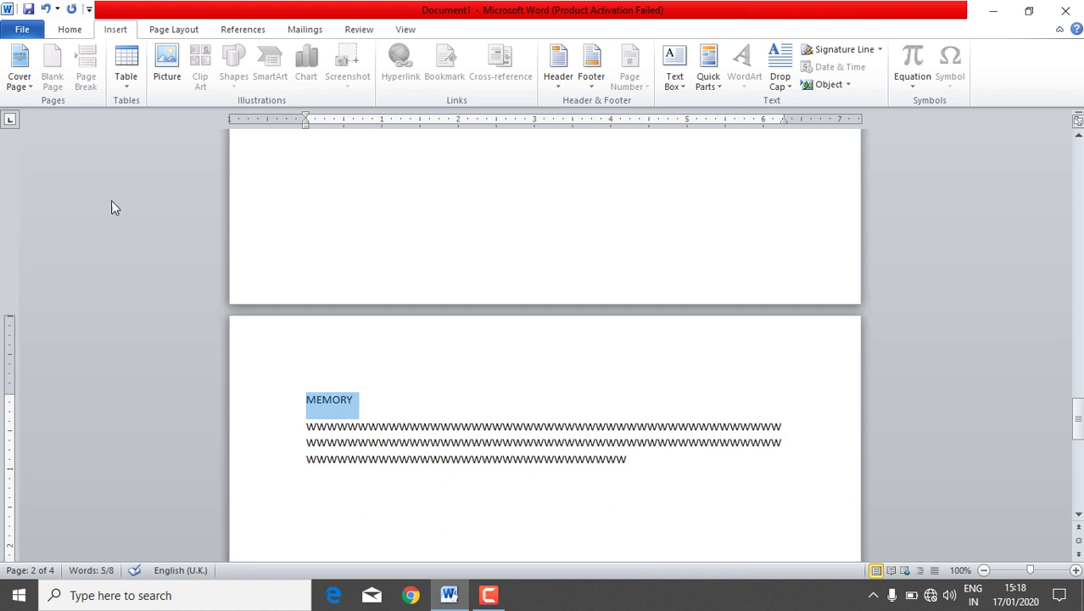
left_click(71, 32)
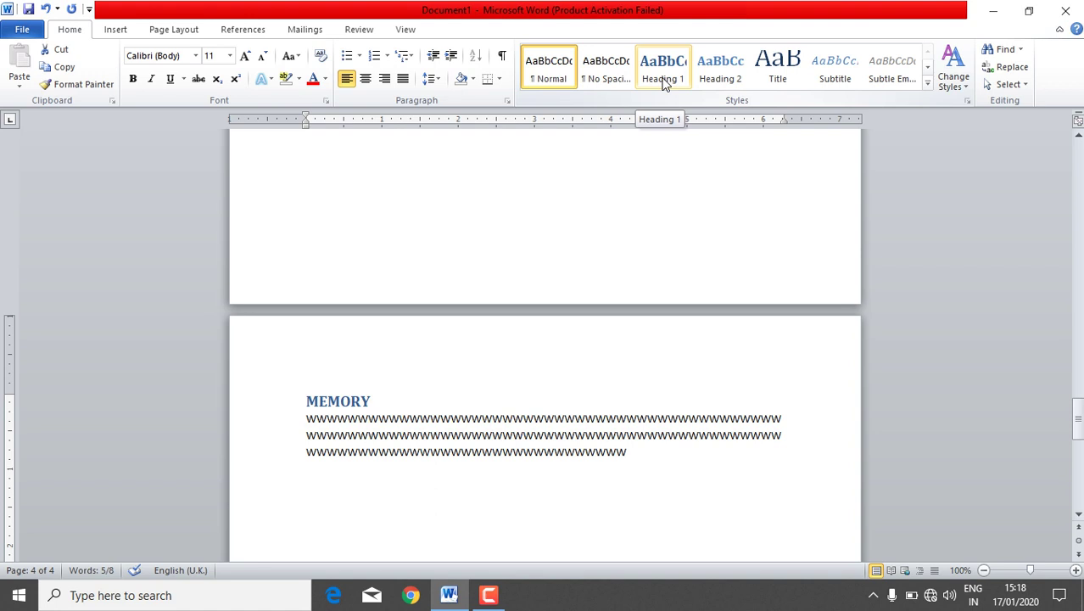
left_click(666, 83)
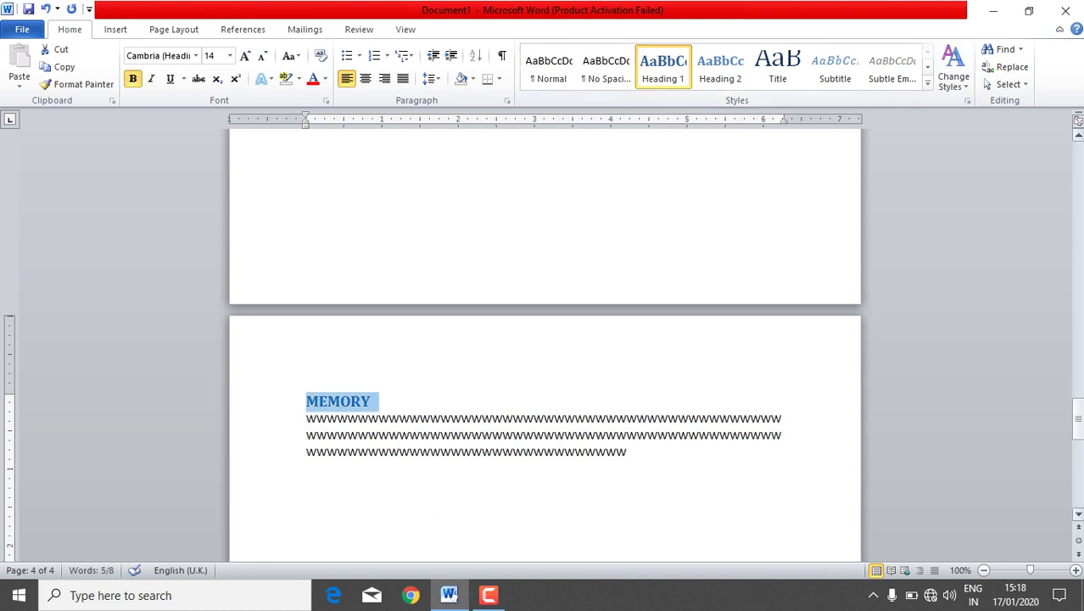
left_click_drag(1079, 413, 1078, 155)
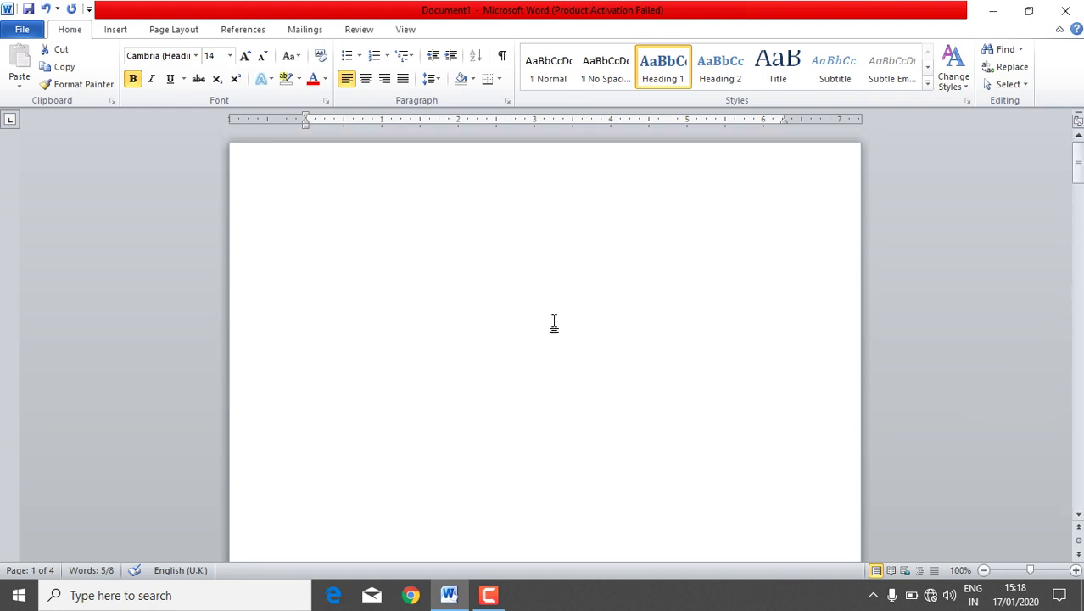
Step: Bring up the Cross-reference dialog with the cursor at the top of page 1
left_click(355, 241)
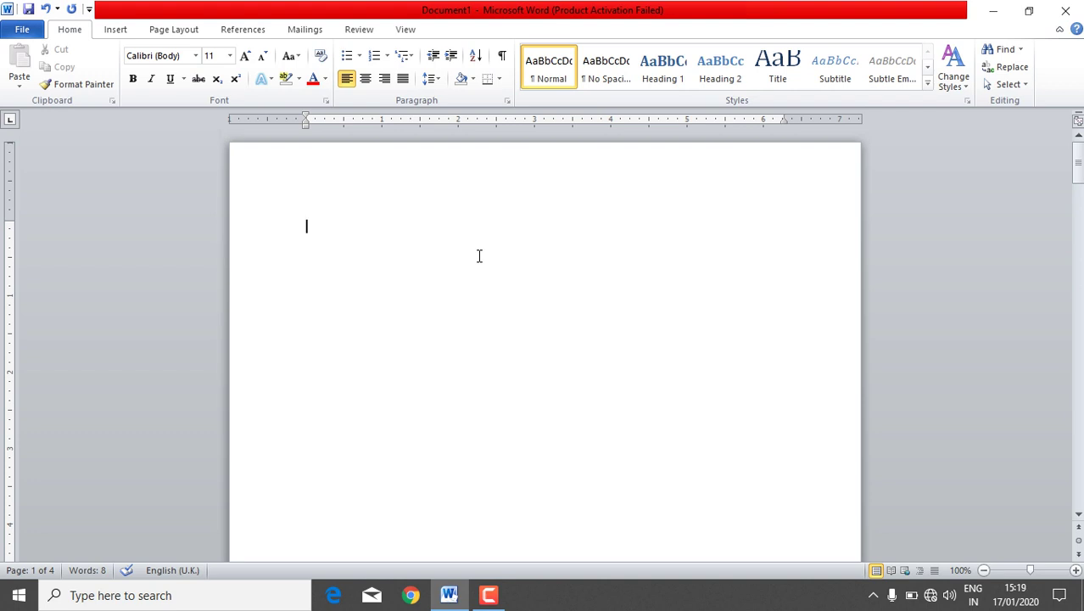
left_click(119, 34)
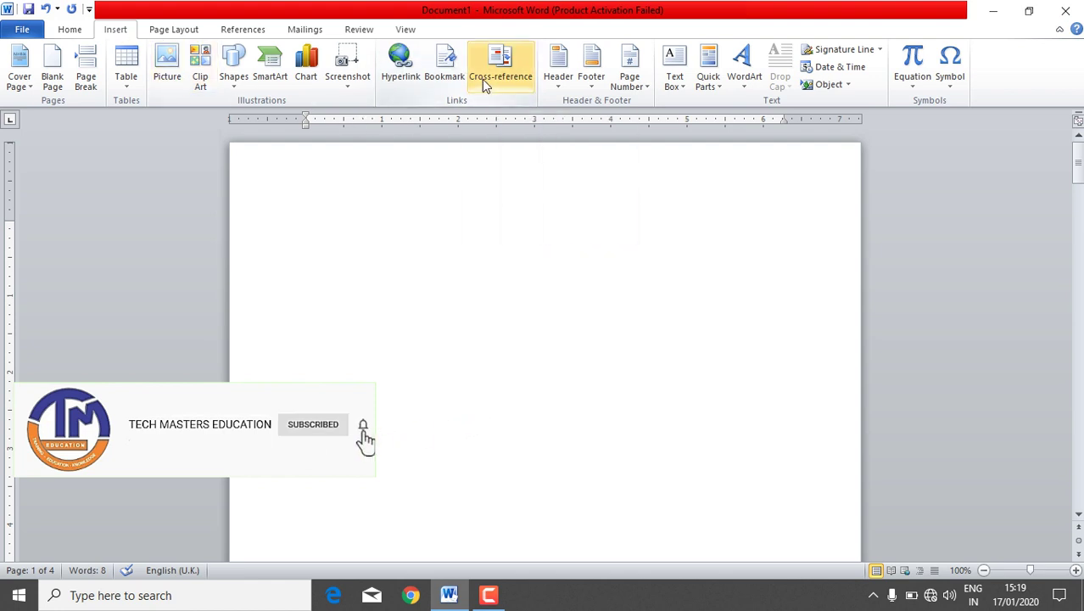
left_click(252, 32)
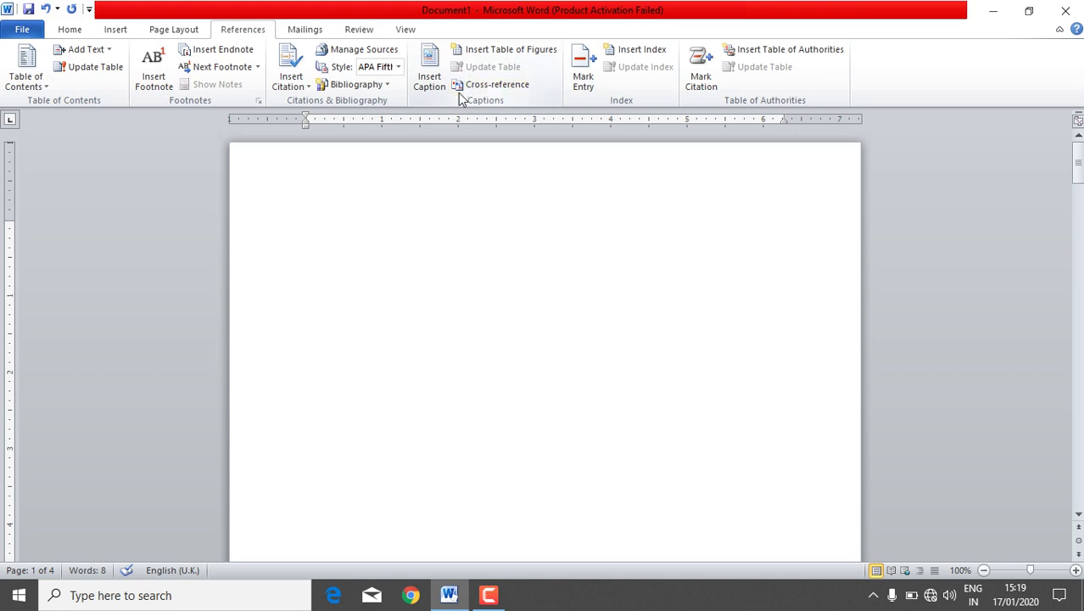
left_click(119, 32)
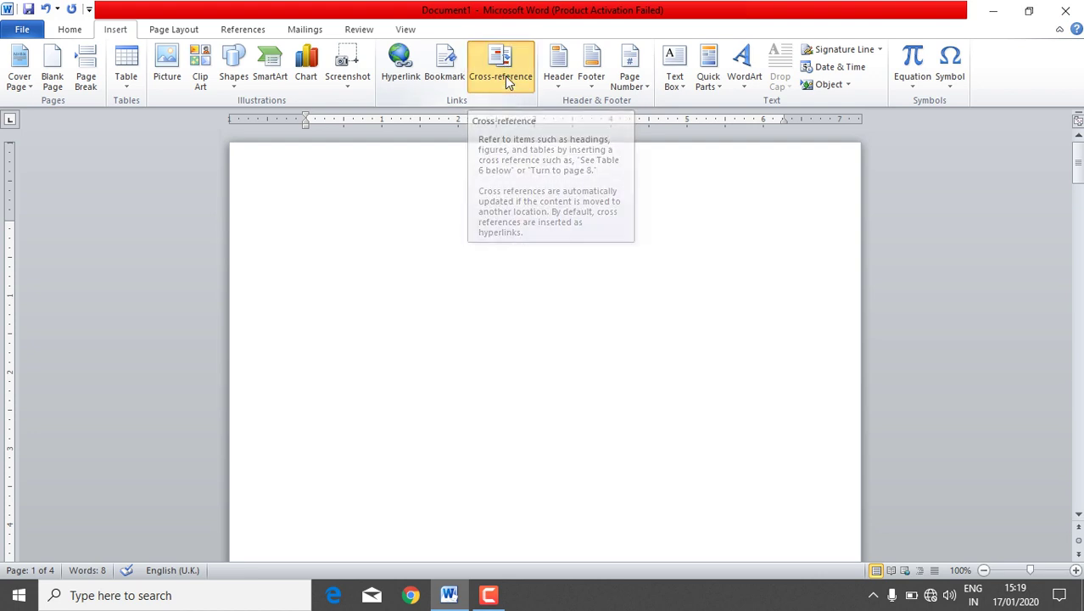
left_click(506, 80)
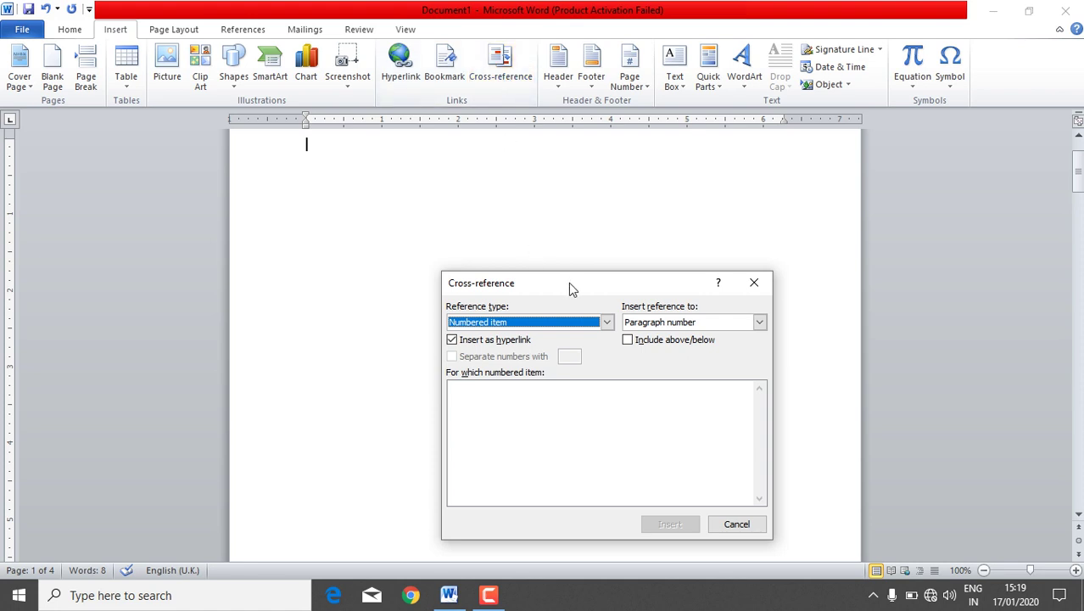
Step: Set the reference type to Heading, review the headings, then cancel without inserting
left_click_drag(570, 283, 566, 193)
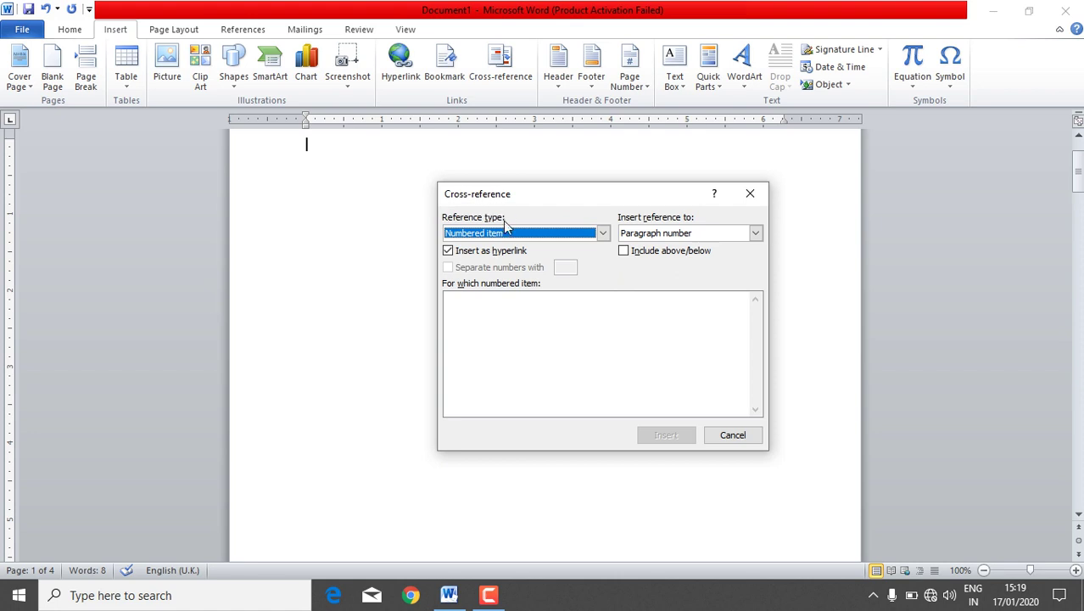
left_click(602, 235)
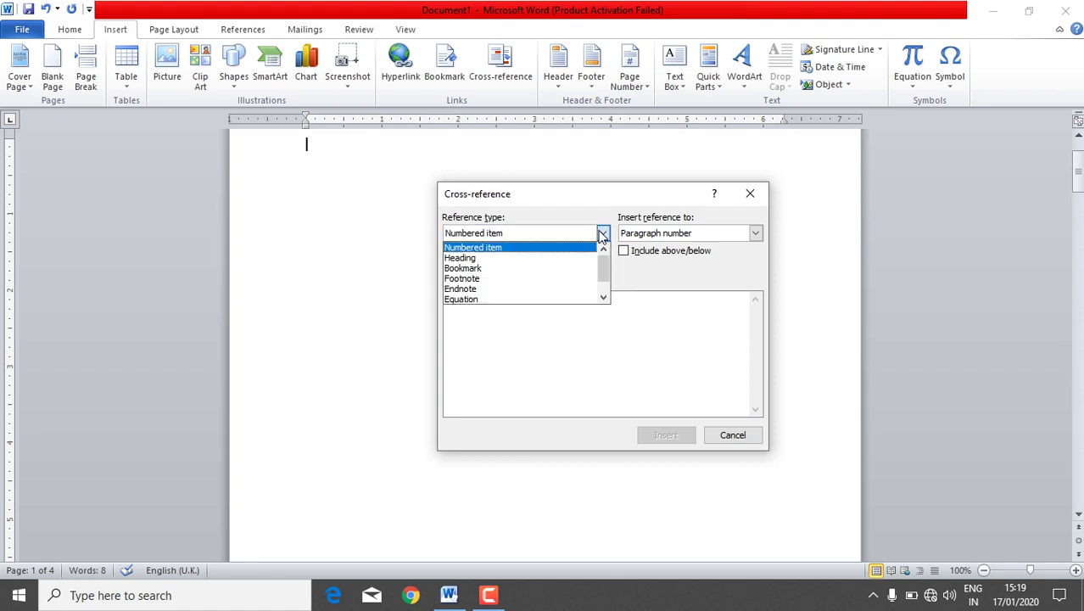
left_click(486, 259)
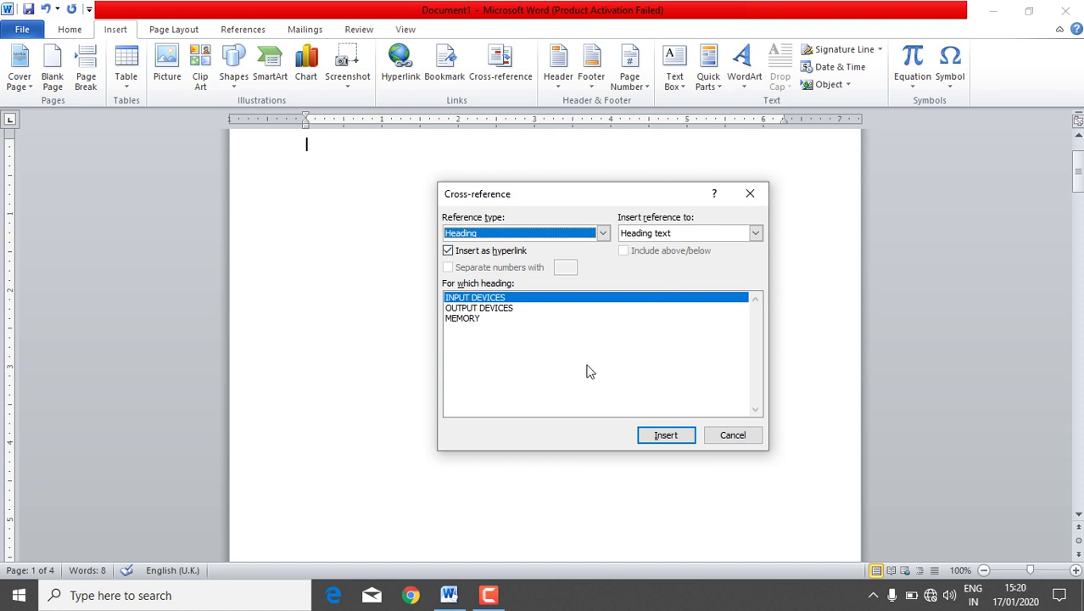
left_click(728, 436)
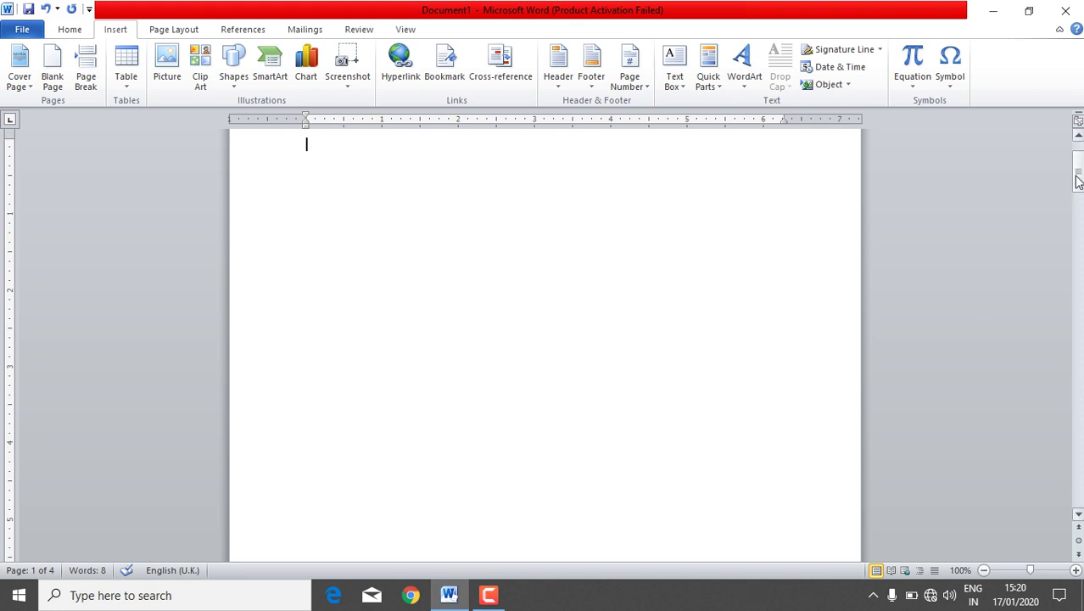
left_click_drag(1077, 174, 1076, 161)
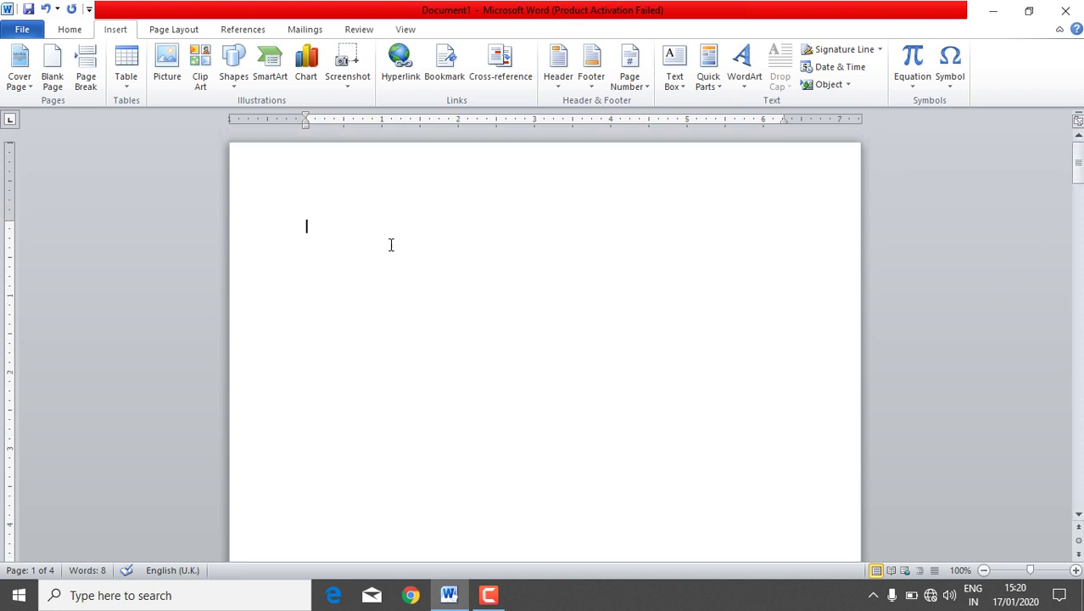
Step: Insert a 3-column, 6-row table with header cells SN, TOPIC and PAGE
left_click(125, 66)
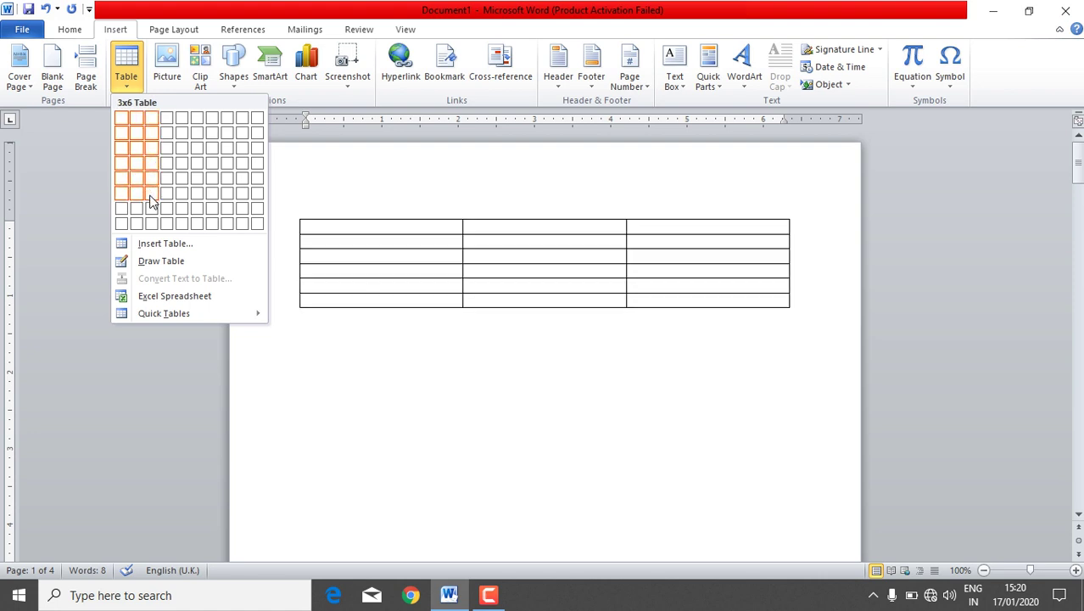
left_click(151, 201)
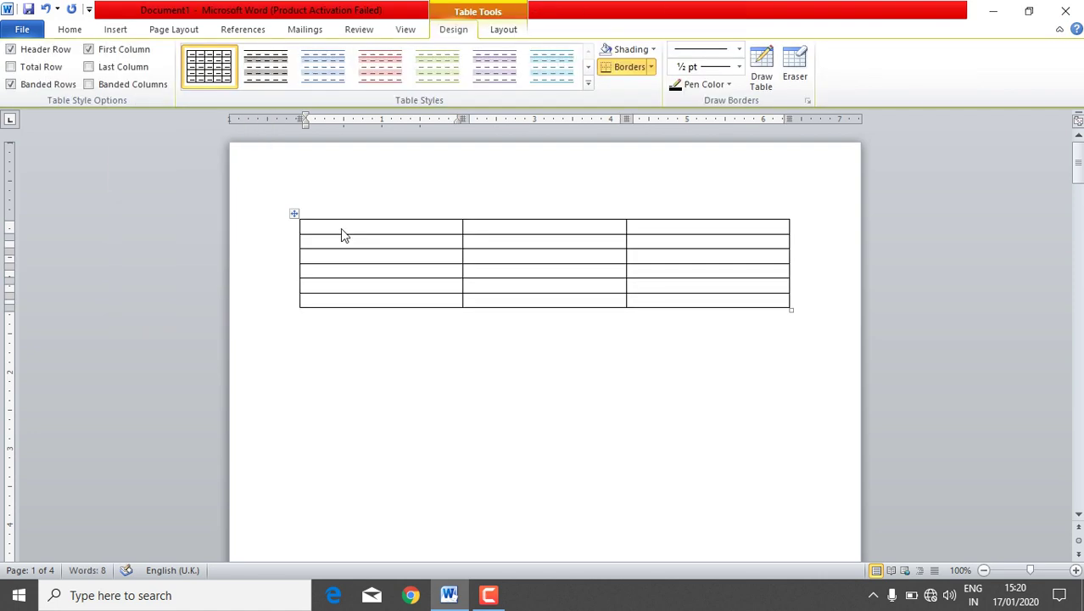
type("SN")
left_click(500, 225)
type("T")
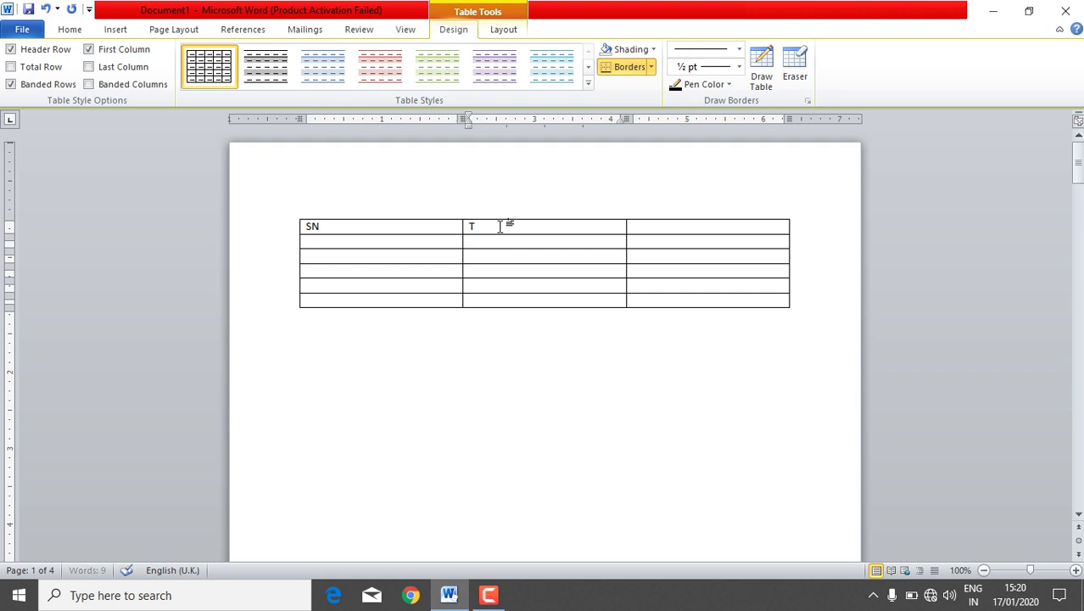
type("OPIC")
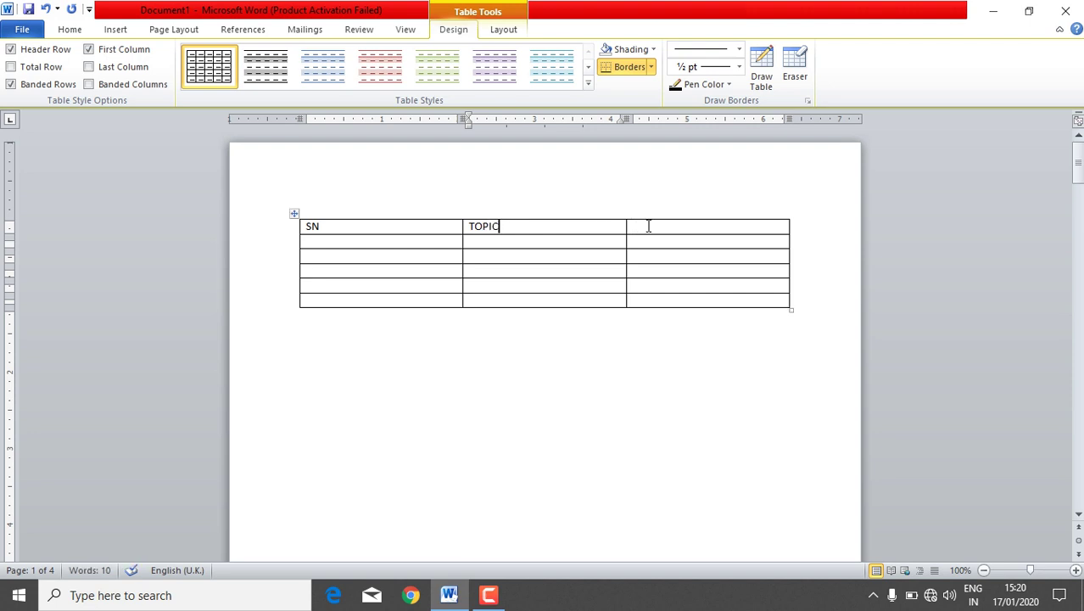
left_click(648, 226)
type("PAG")
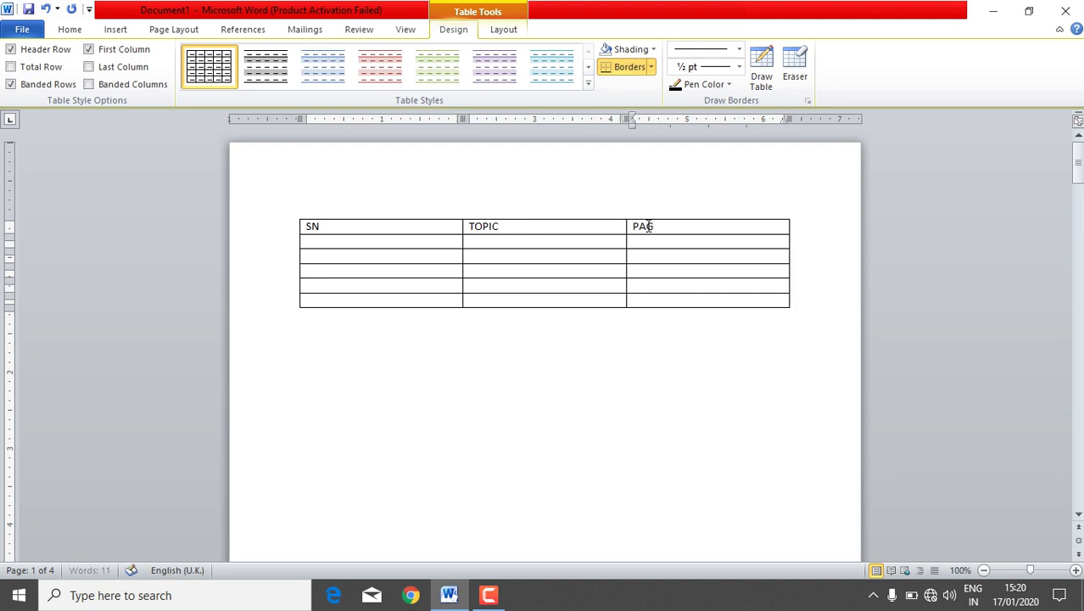
type("E")
Step: Number the first three rows 1, 2 and 3 in the SN column
left_click(344, 243)
type("1")
key("Down")
type("2")
key("Down")
type("3")
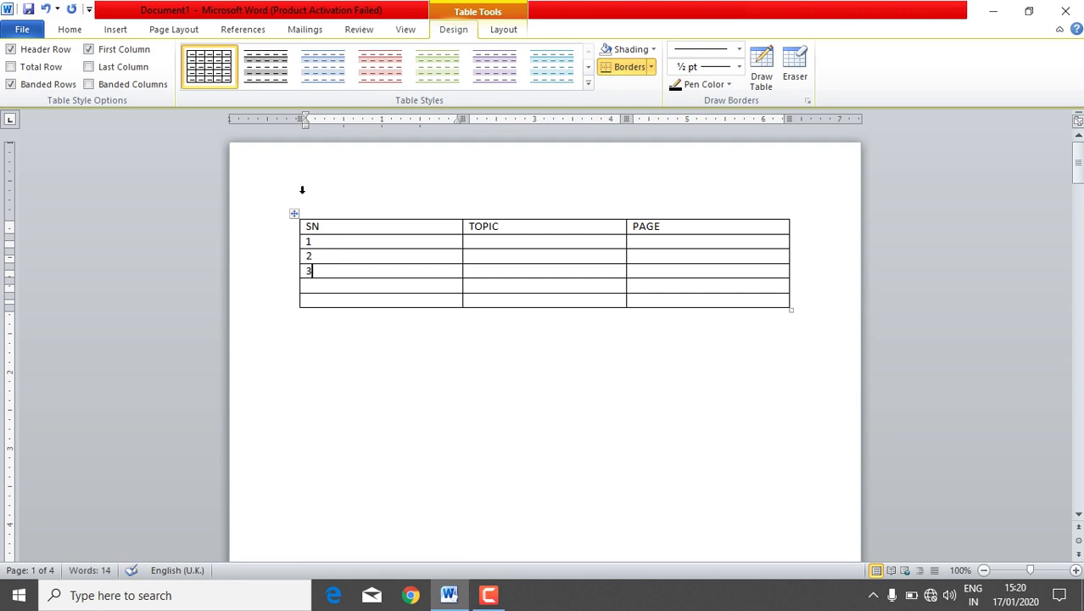
Step: Add a CONTENTS title above the table, made bold, underlined and 12 point
left_click_drag(295, 213, 293, 259)
left_click(308, 235)
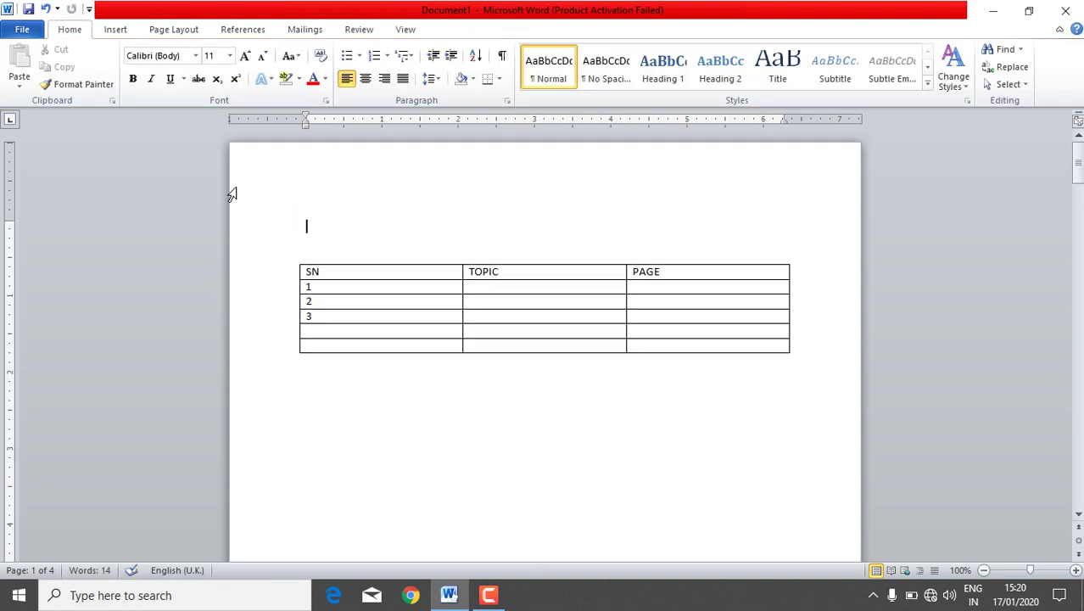
type("CO")
type("NTENTS")
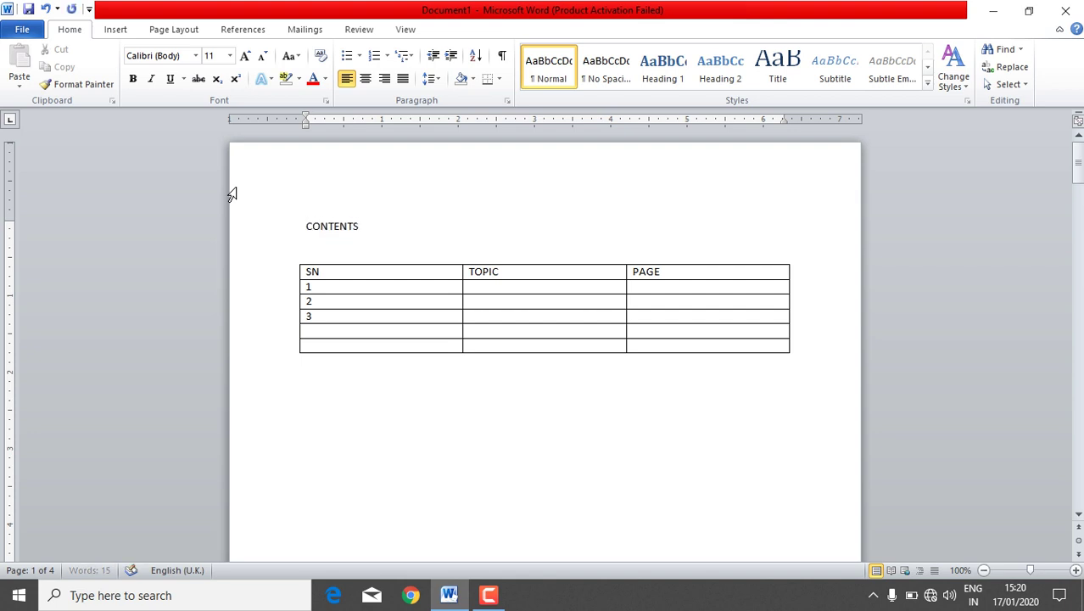
left_click(255, 233)
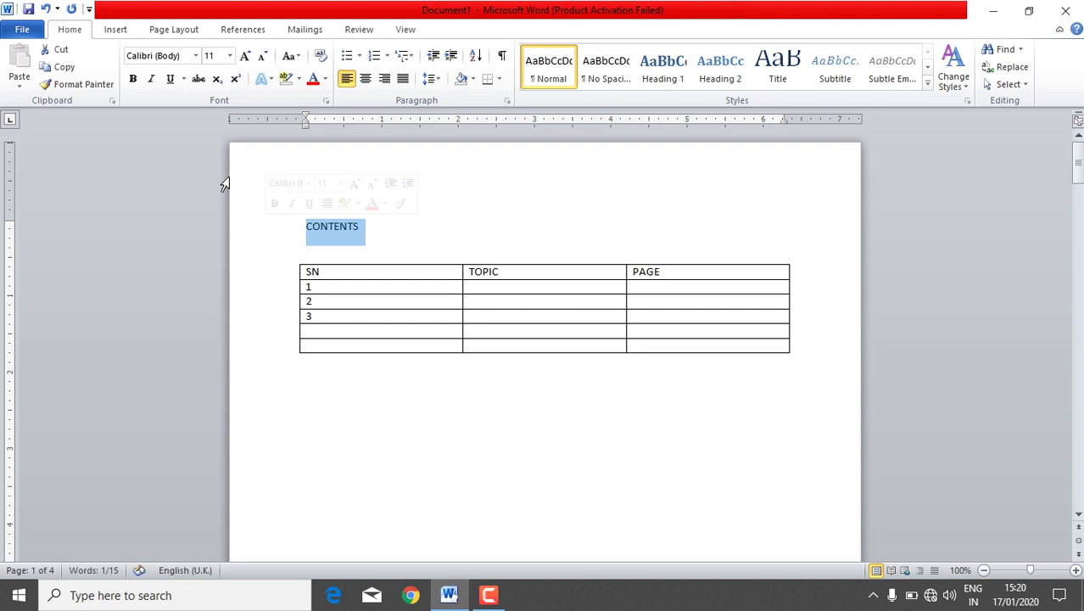
left_click(132, 78)
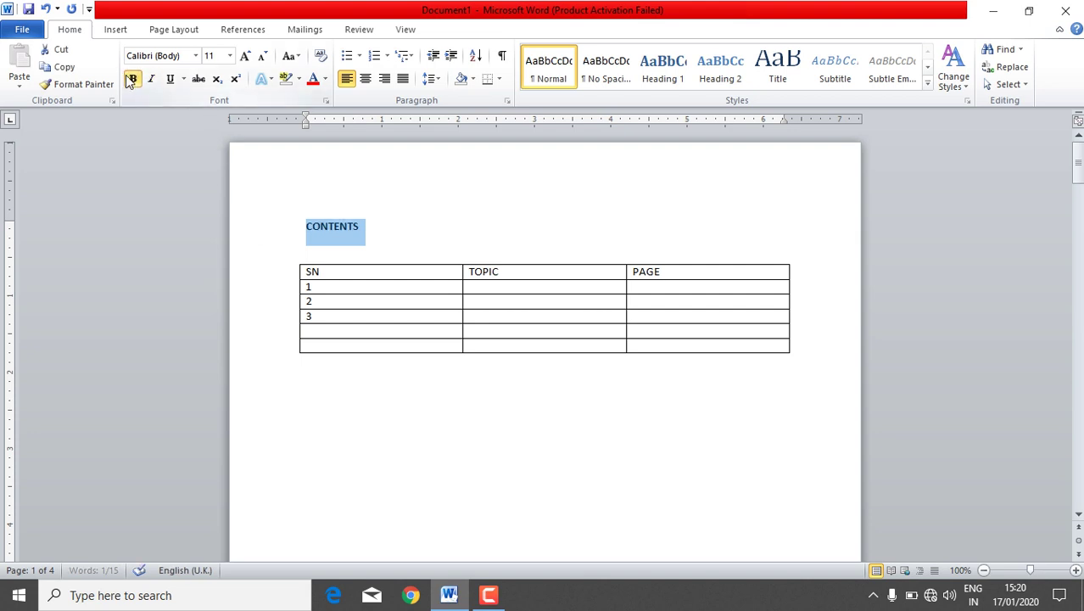
left_click(170, 78)
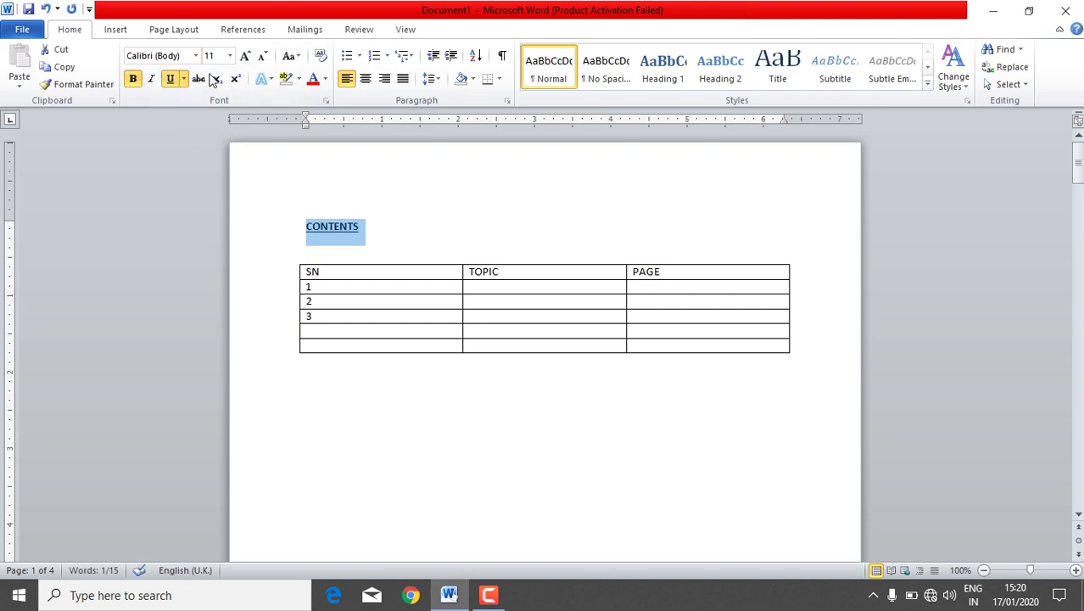
left_click(244, 55)
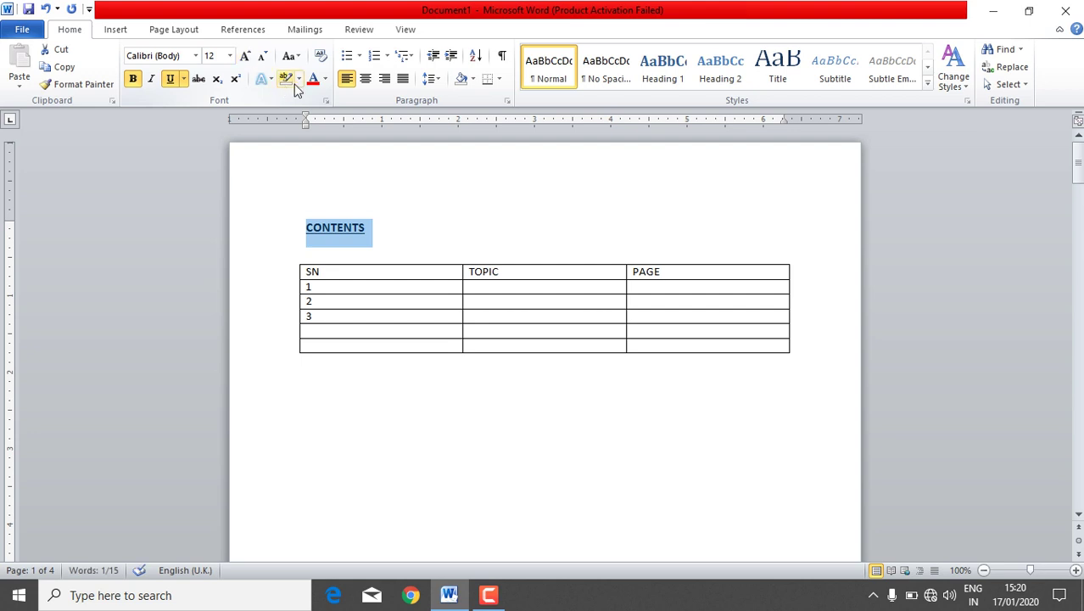
Step: Place the cursor in the row-1 TOPIC cell of the table
left_click(368, 274)
left_click(536, 276)
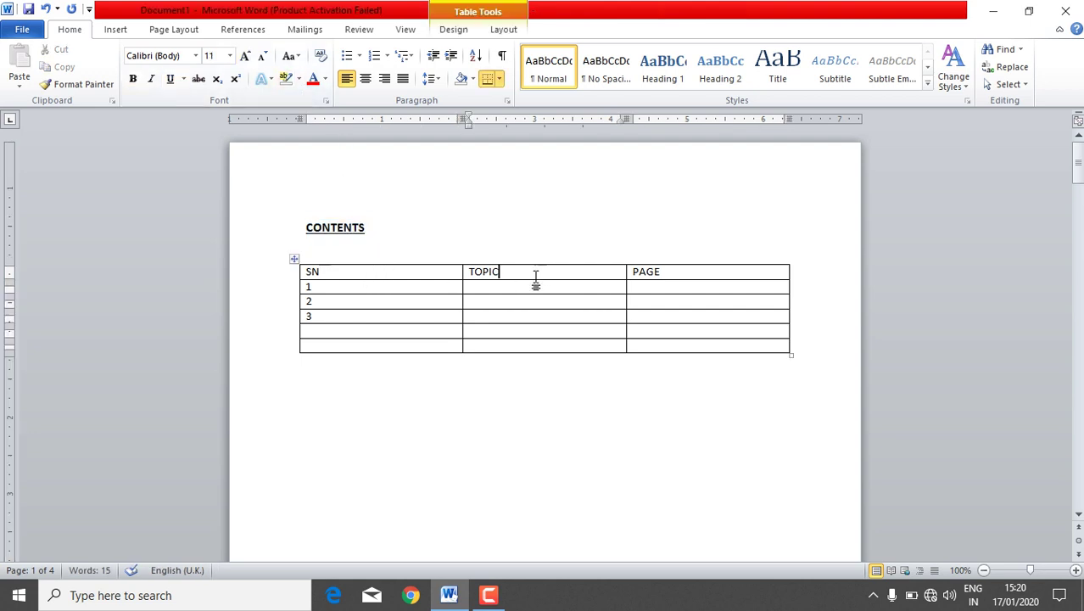
left_click(507, 284)
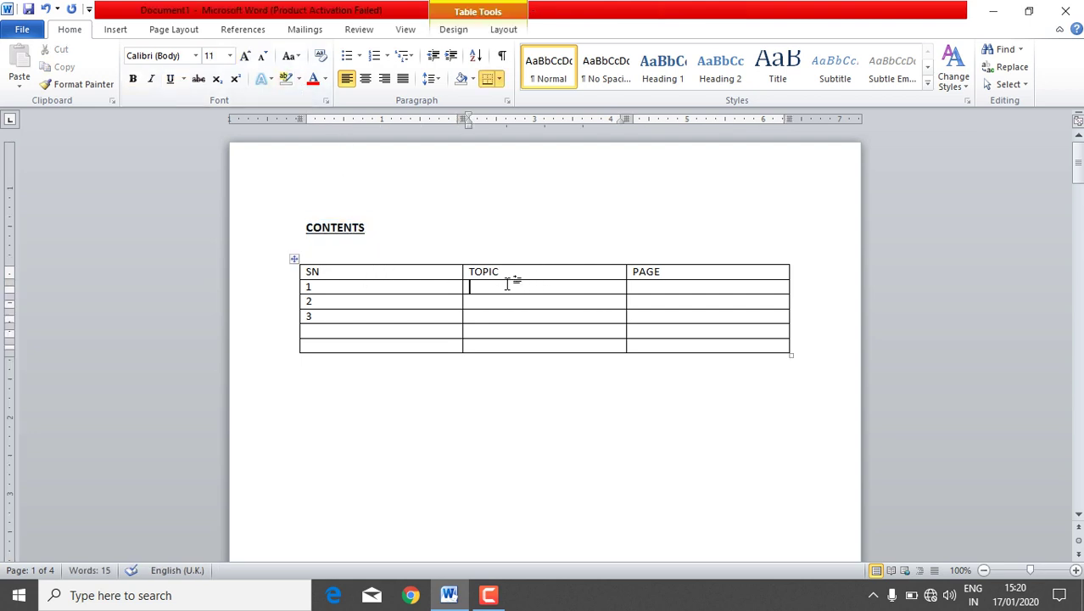
Step: Insert an INPUT DEVICES heading-text cross-reference, as a hyperlink, in the row-1 TOPIC cell
left_click(669, 292)
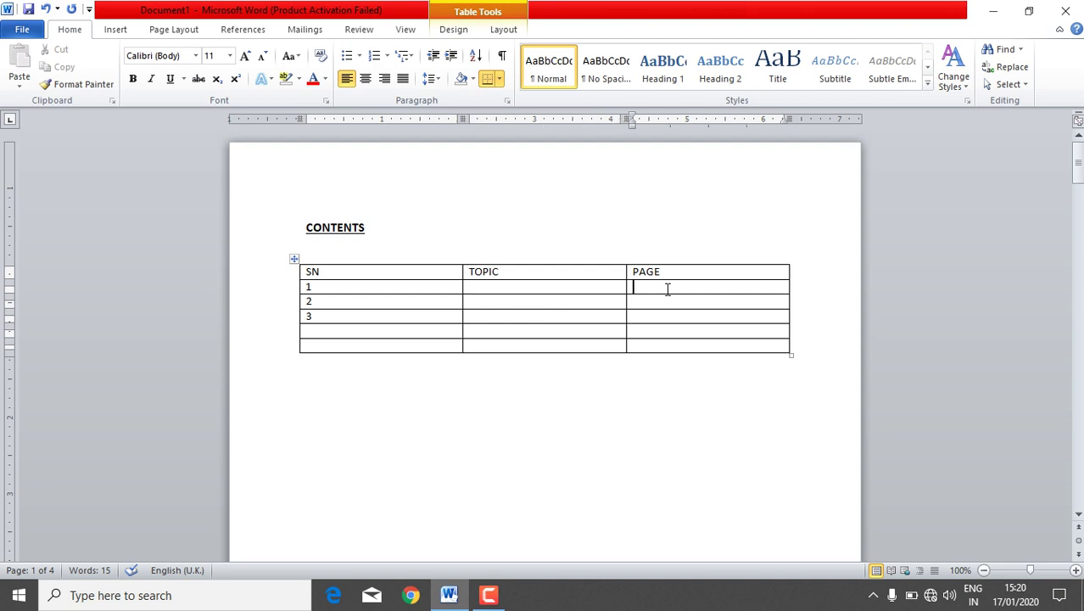
left_click(491, 290)
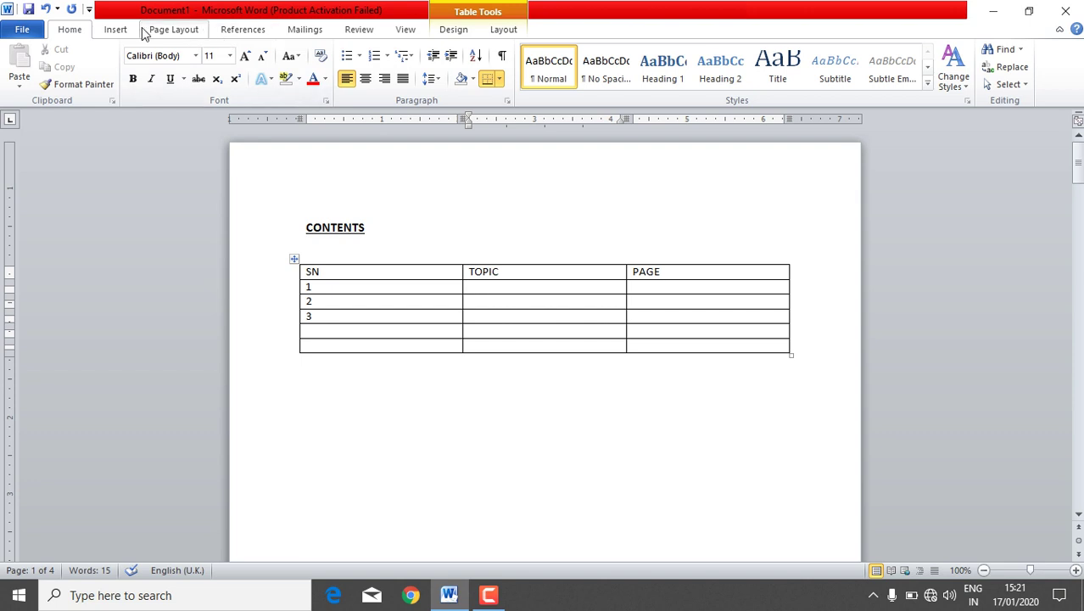
left_click(116, 30)
left_click(495, 75)
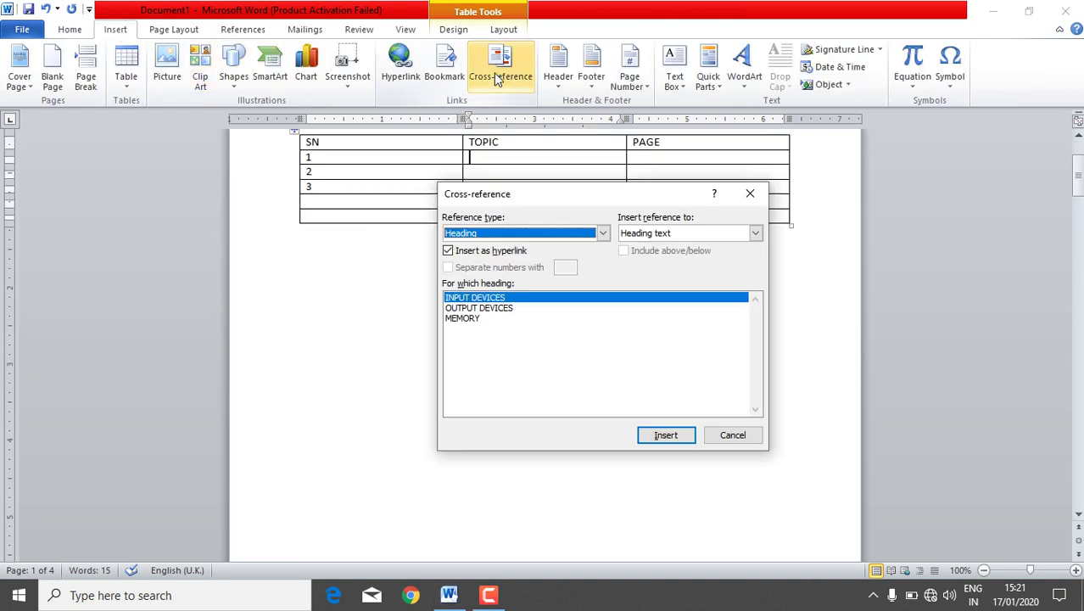
left_click_drag(1077, 185, 1076, 169)
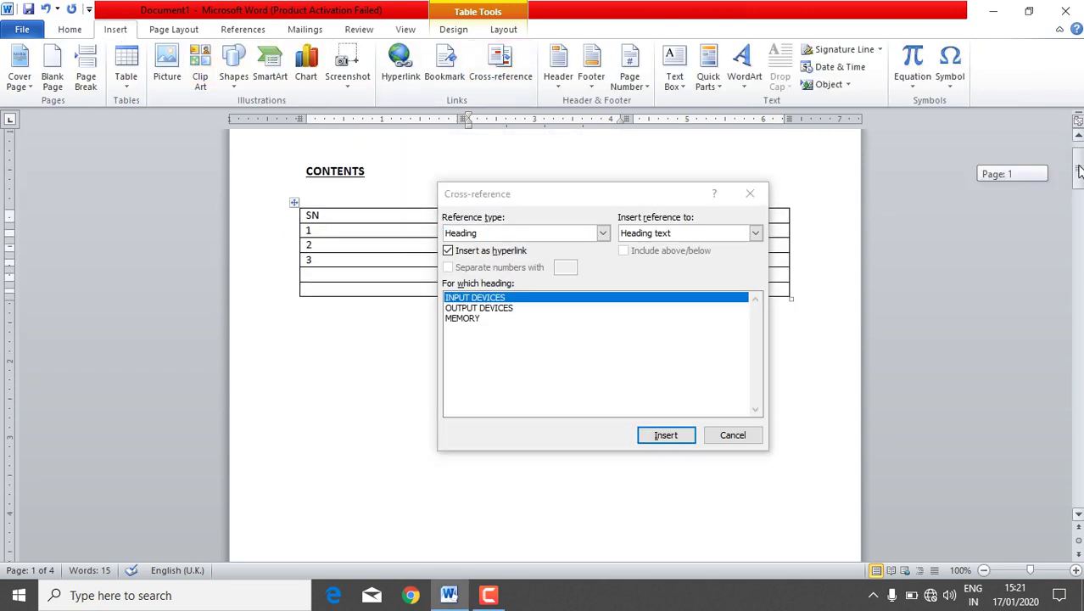
mouse_move(593, 196)
left_mouse_down()
mouse_move(719, 337)
mouse_move(170, 221)
mouse_move(546, 313)
left_mouse_up()
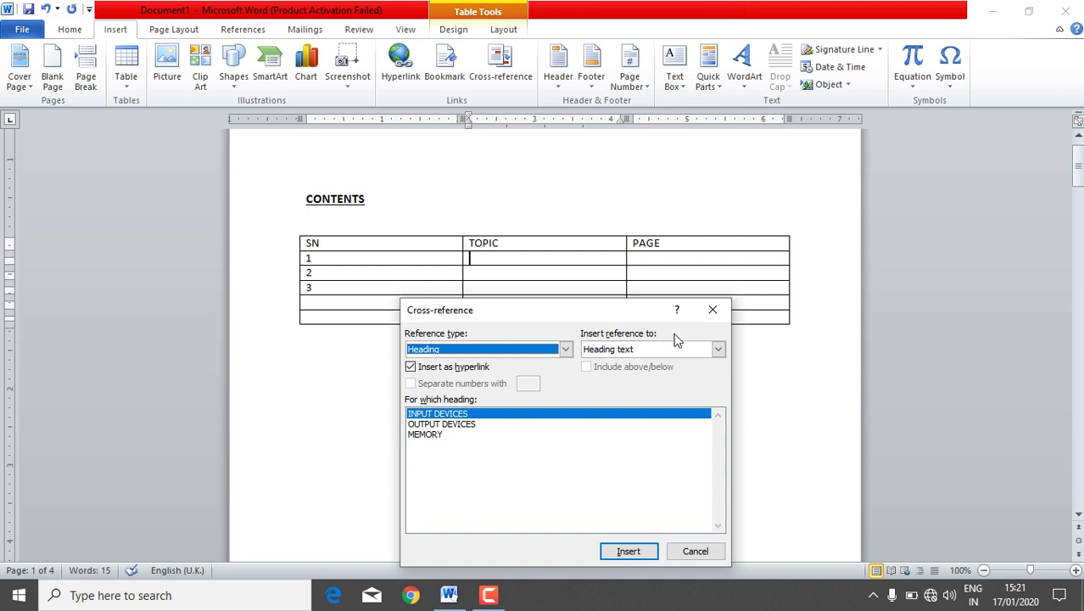
left_click(718, 350)
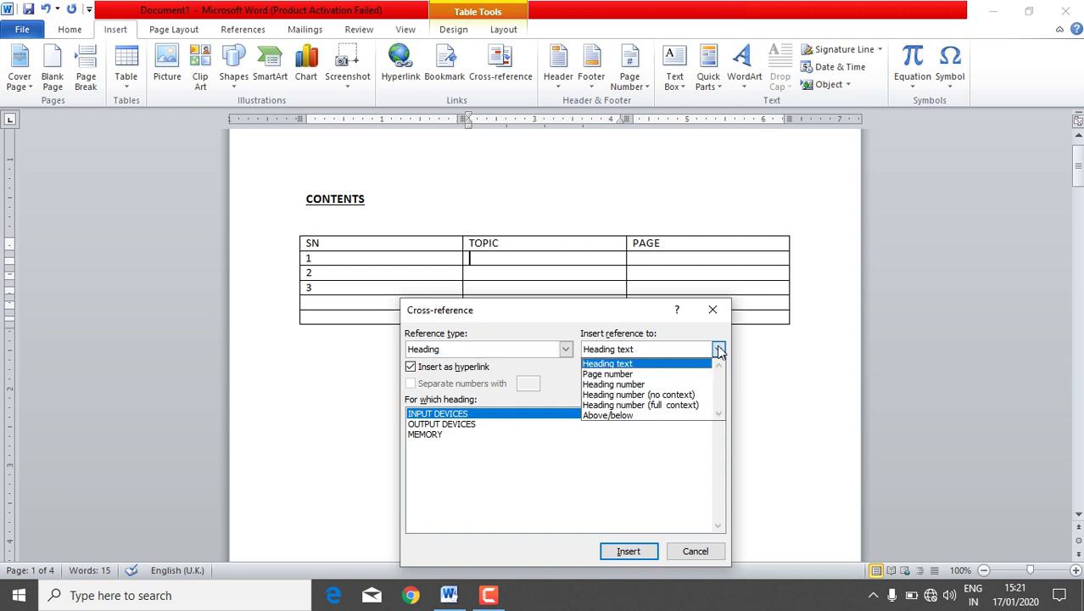
left_click(639, 364)
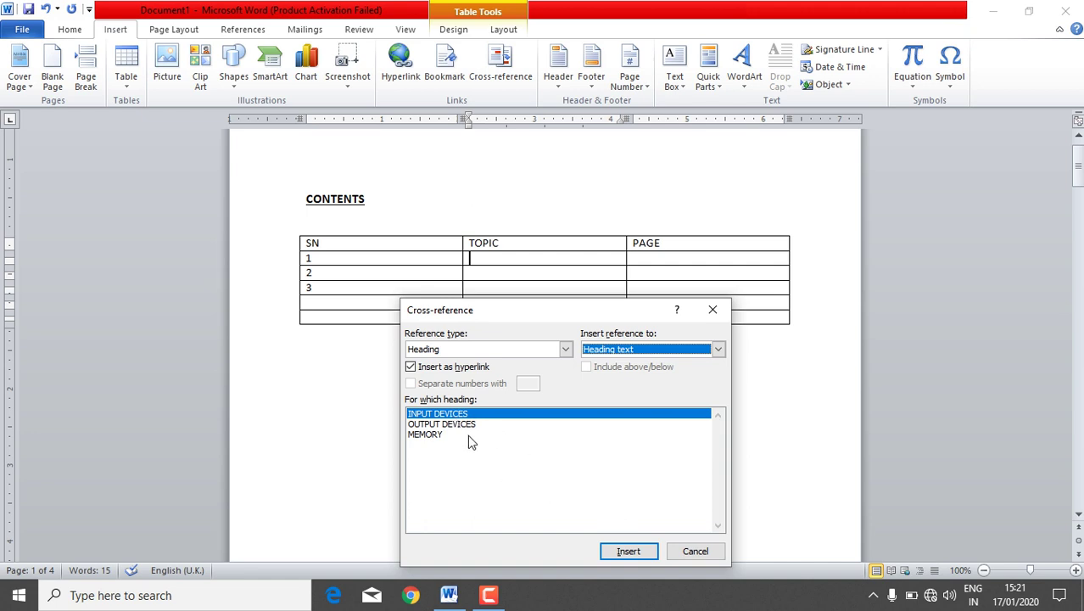
left_click(629, 553)
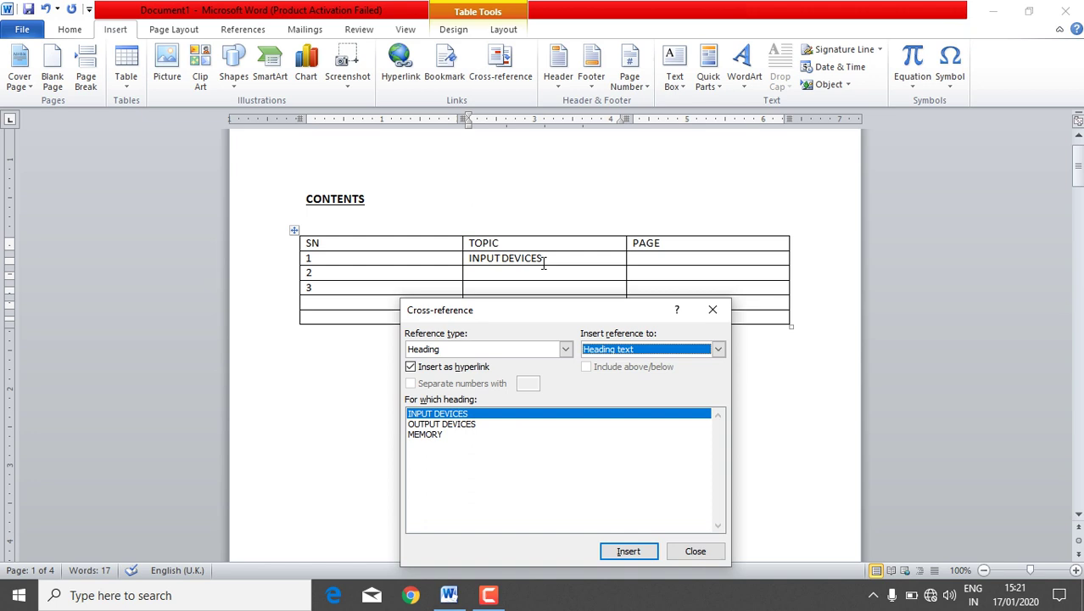
Step: Insert OUTPUT DEVICES and MEMORY heading cross-references into the row-2 and row-3 TOPIC cells
left_click(485, 273)
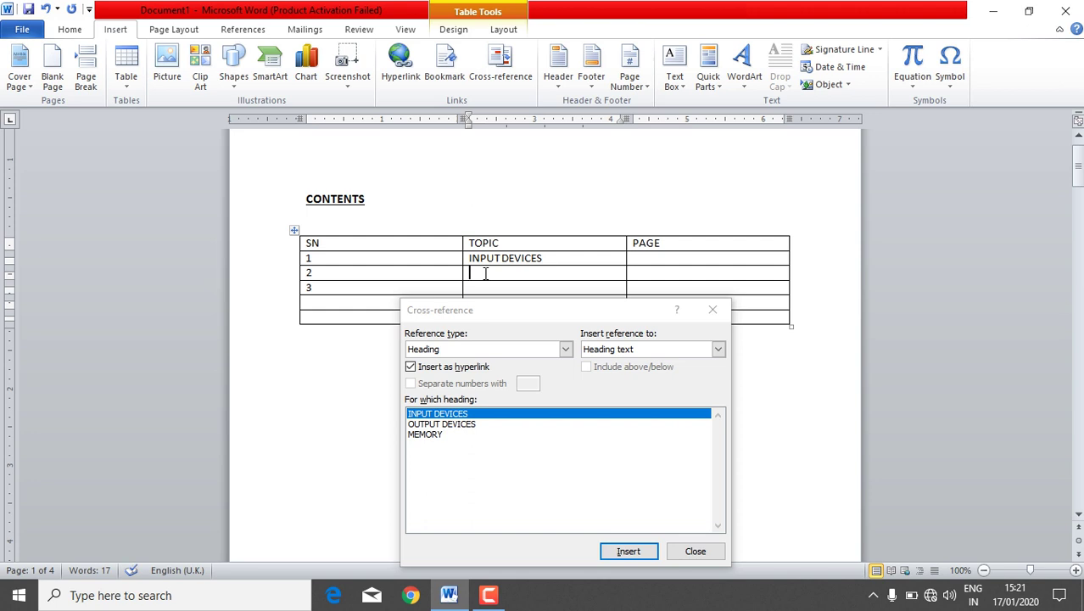
left_click(469, 426)
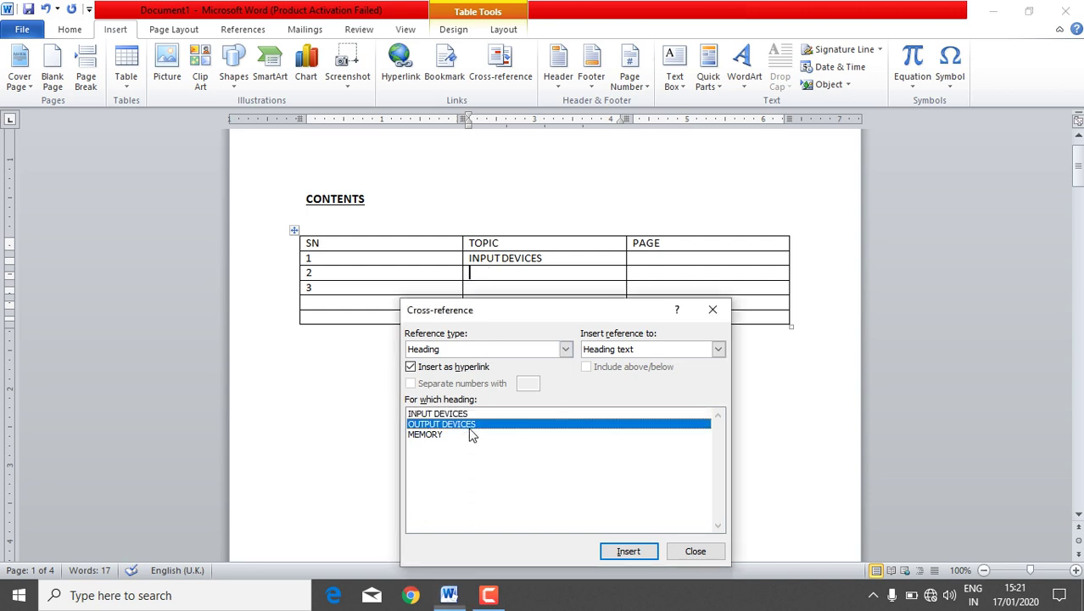
left_click(626, 552)
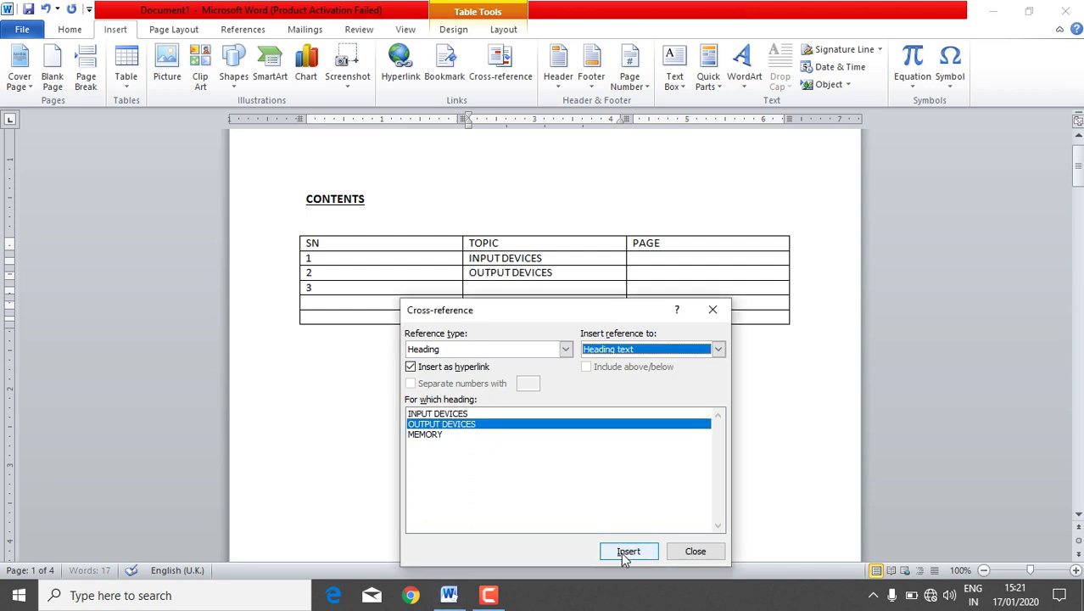
left_click(479, 289)
left_click(437, 435)
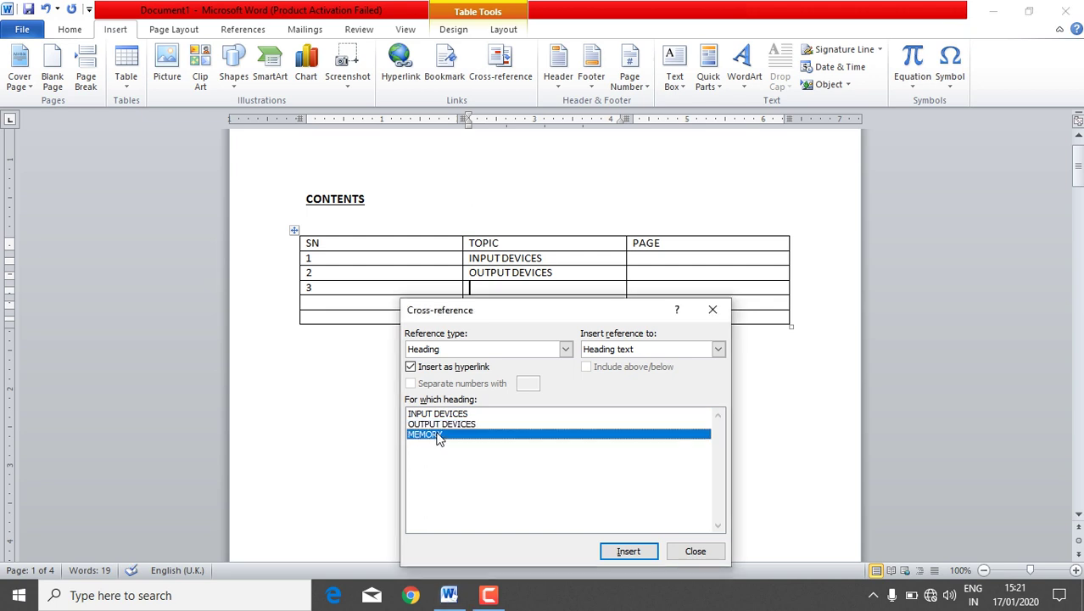
left_click(628, 552)
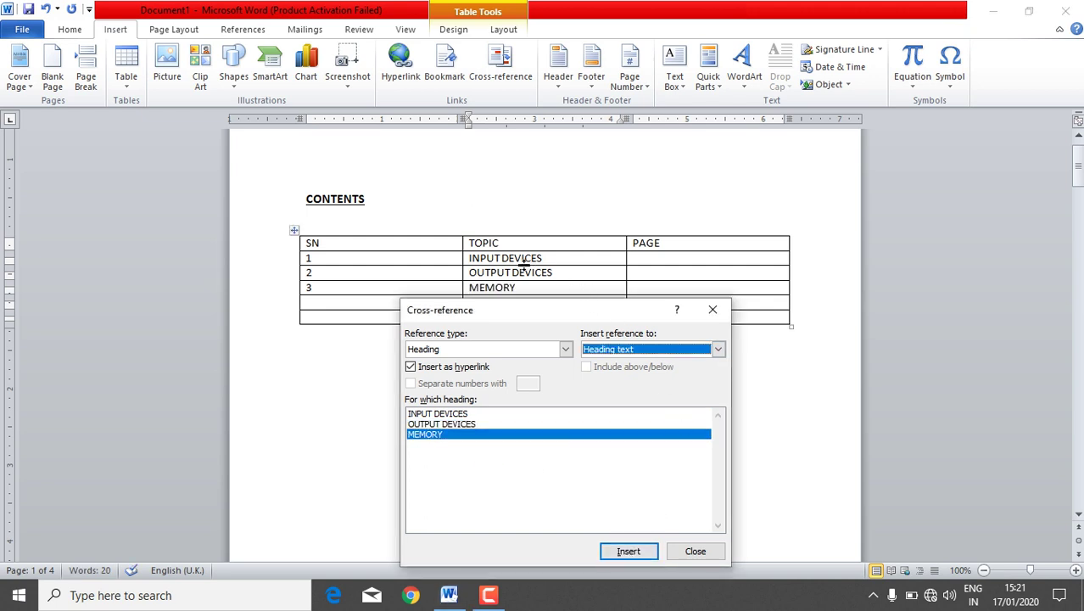
left_click(662, 254)
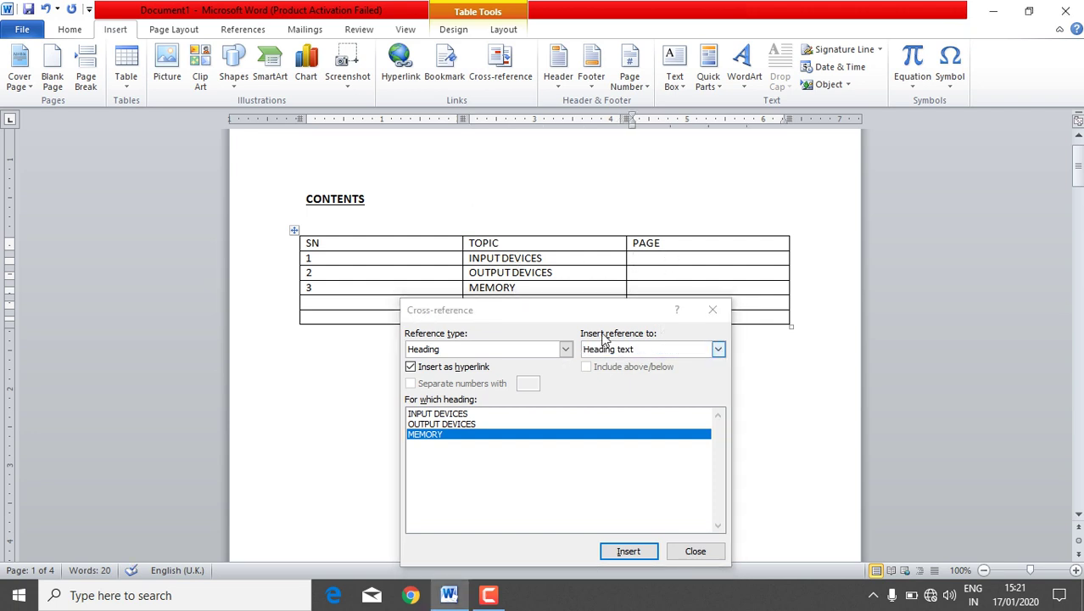
Step: Switch the reference format to page number and insert INPUT DEVICES' page number, 2
left_click(453, 413)
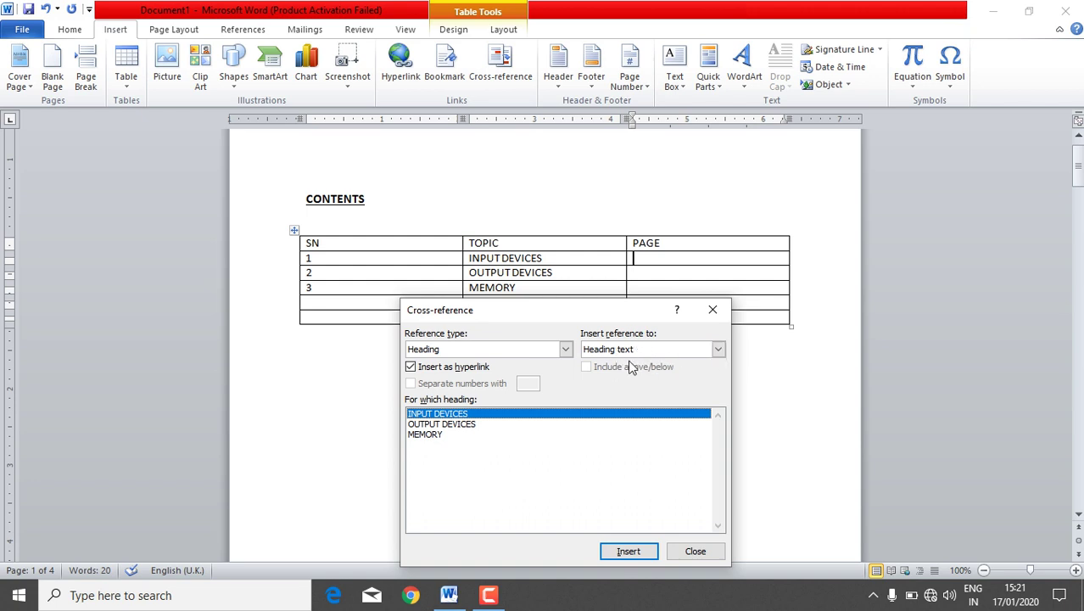
left_click(717, 352)
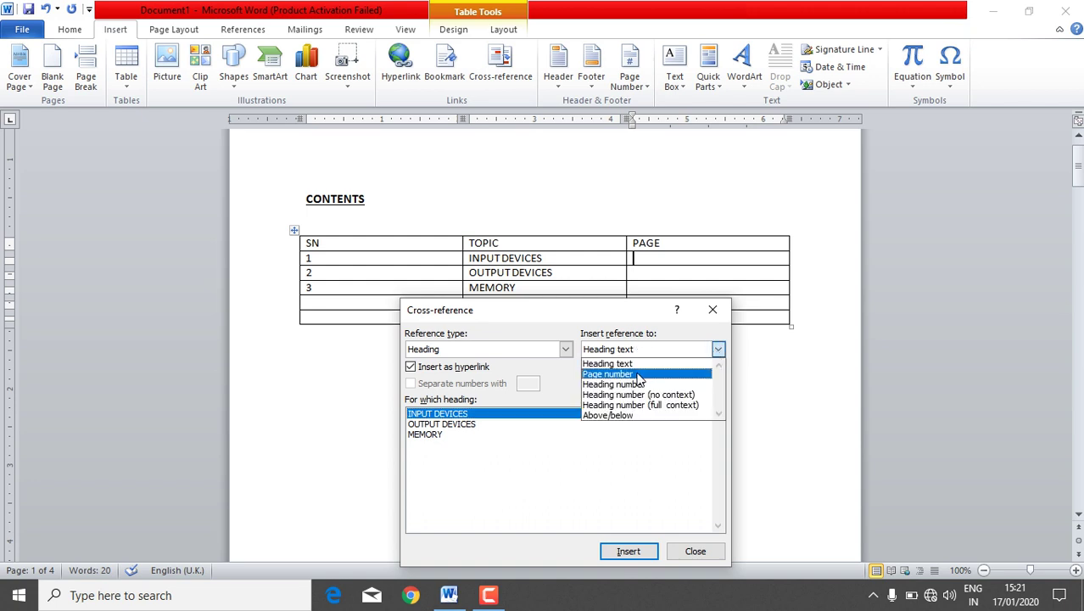
left_click(640, 375)
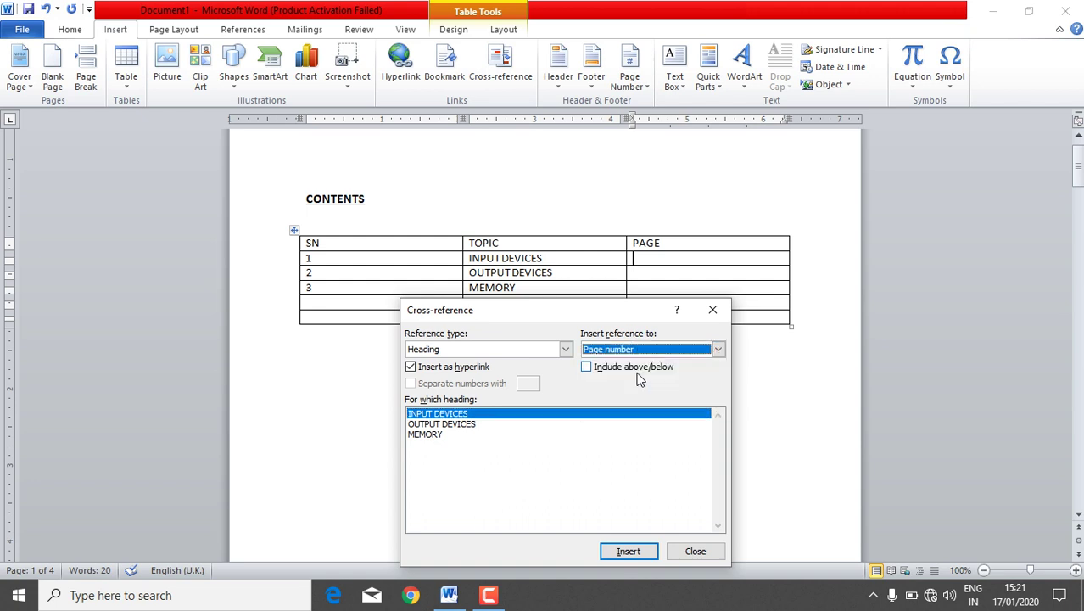
left_click(630, 552)
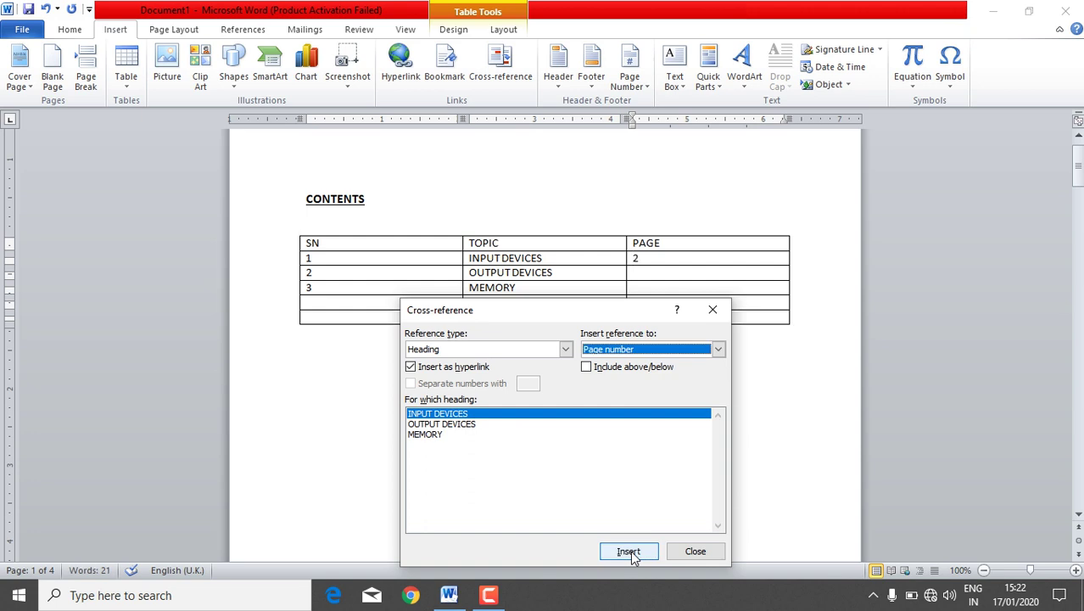
Step: Insert OUTPUT DEVICES' page reference, then delete the misplaced 3 that landed beside 2
left_click(462, 426)
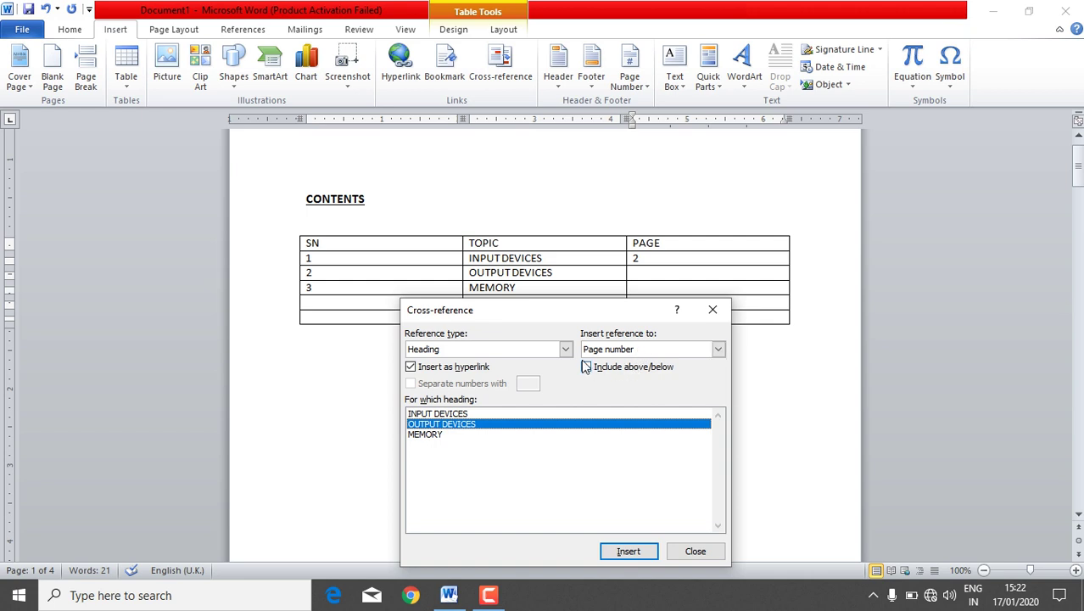
left_click(642, 551)
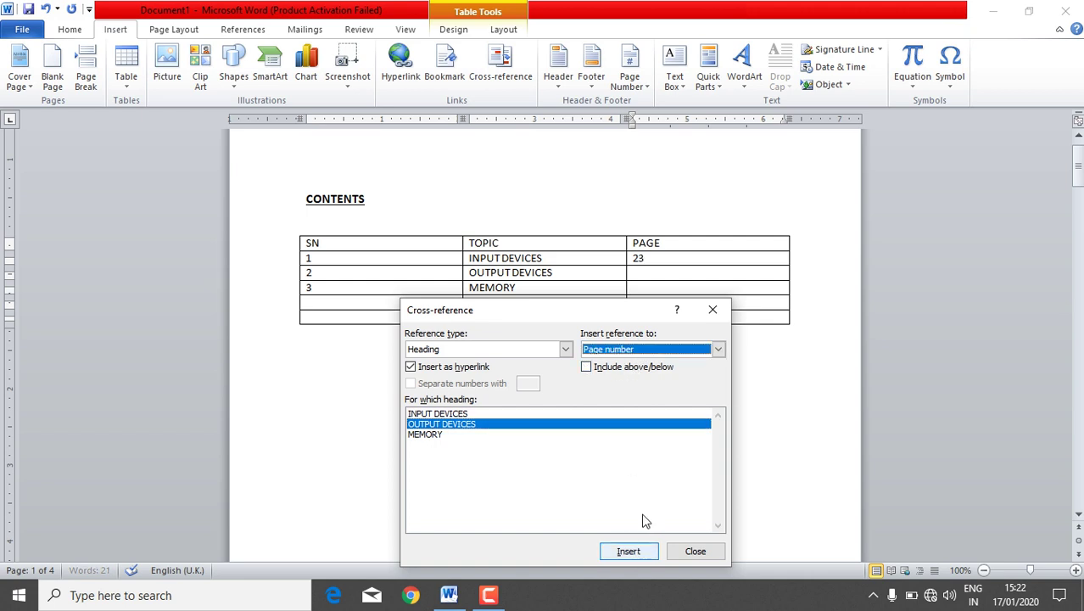
left_click(652, 258)
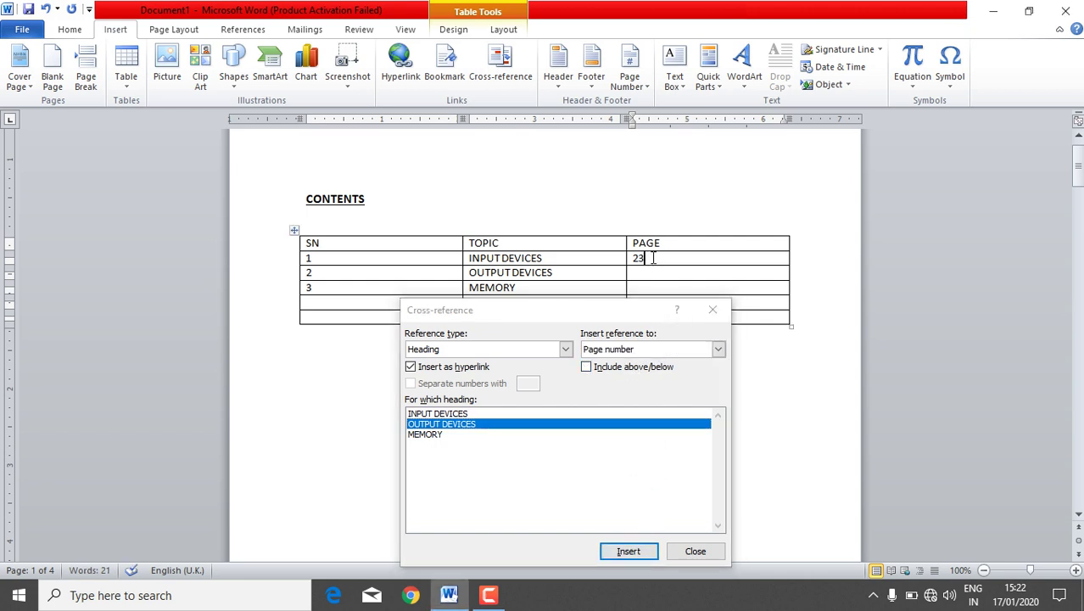
key("shift+Left")
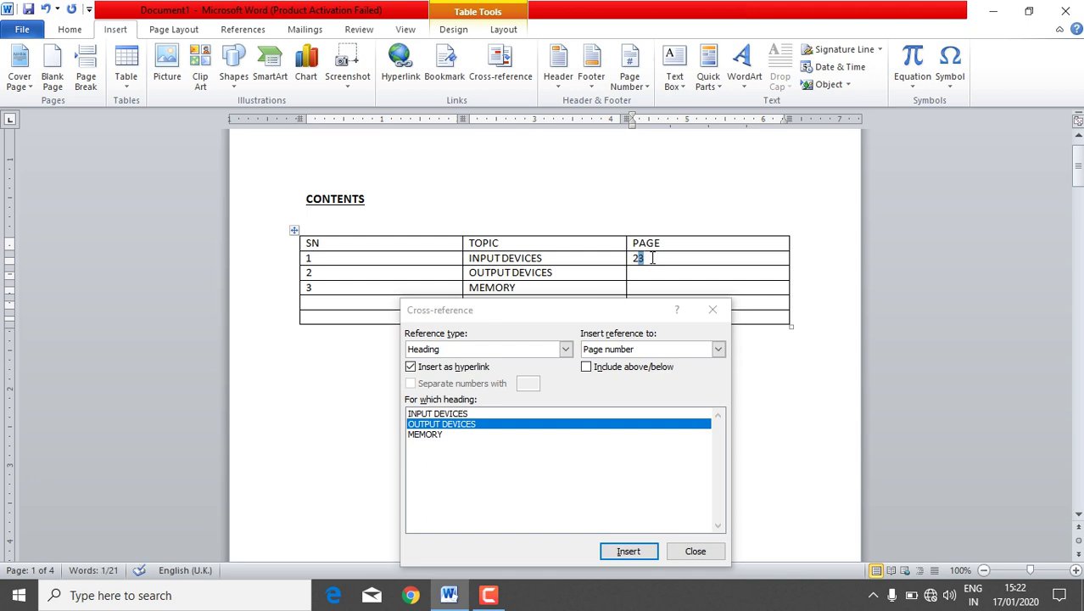
key("Delete")
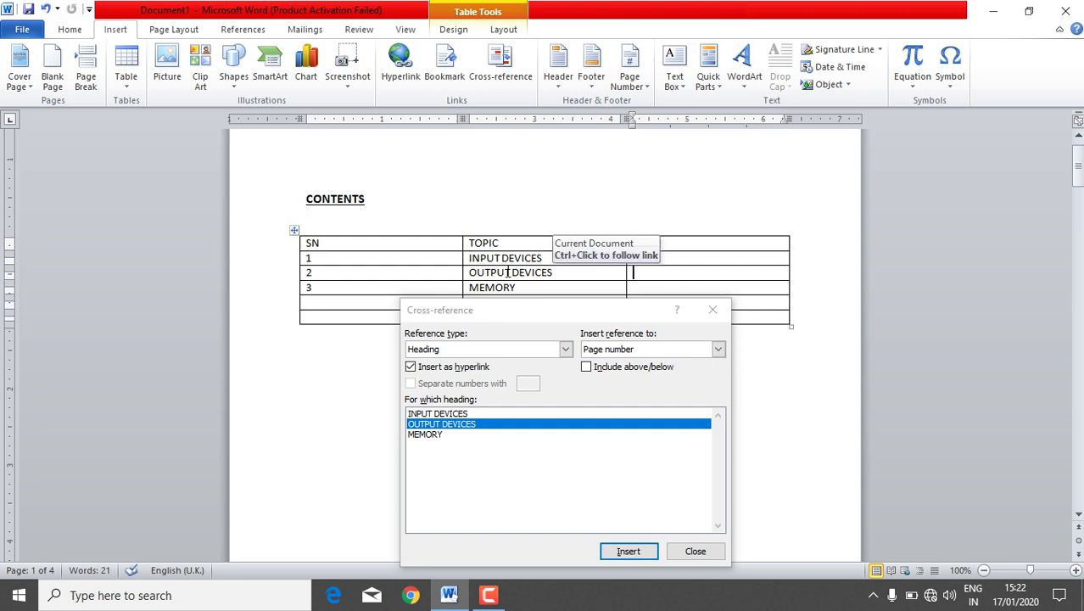
Step: Insert MEMORY's page number, 4, as a cross-reference in its PAGE cell
left_click(635, 271)
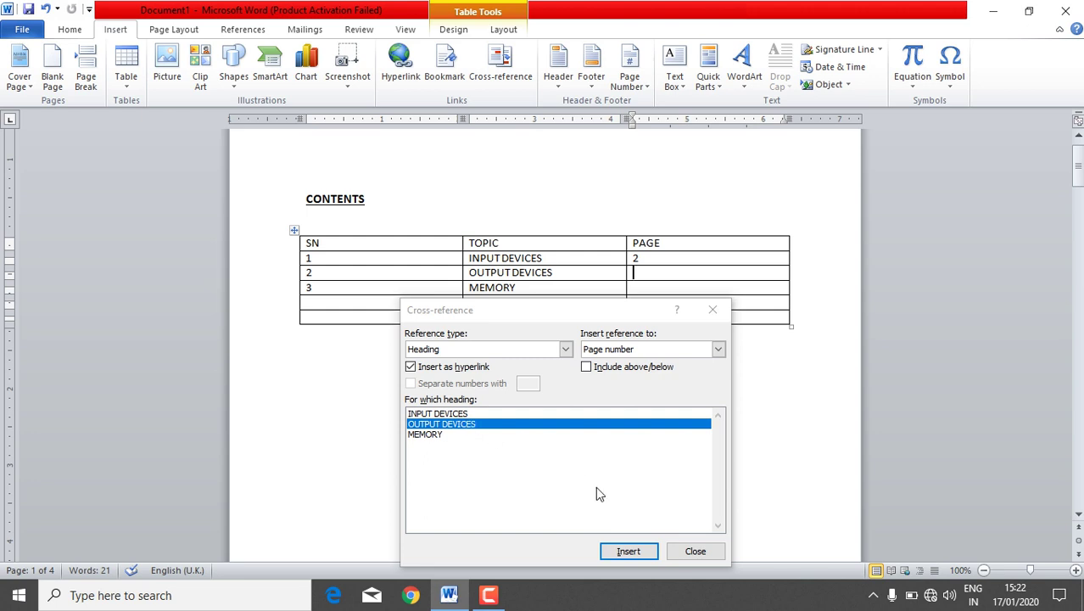
left_click(626, 552)
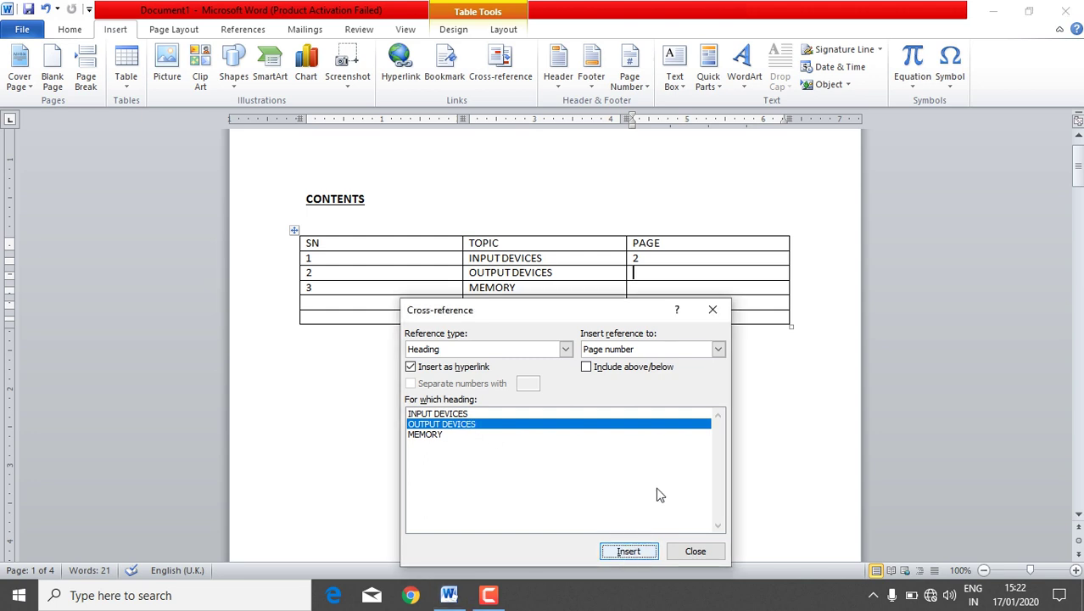
left_click(644, 290)
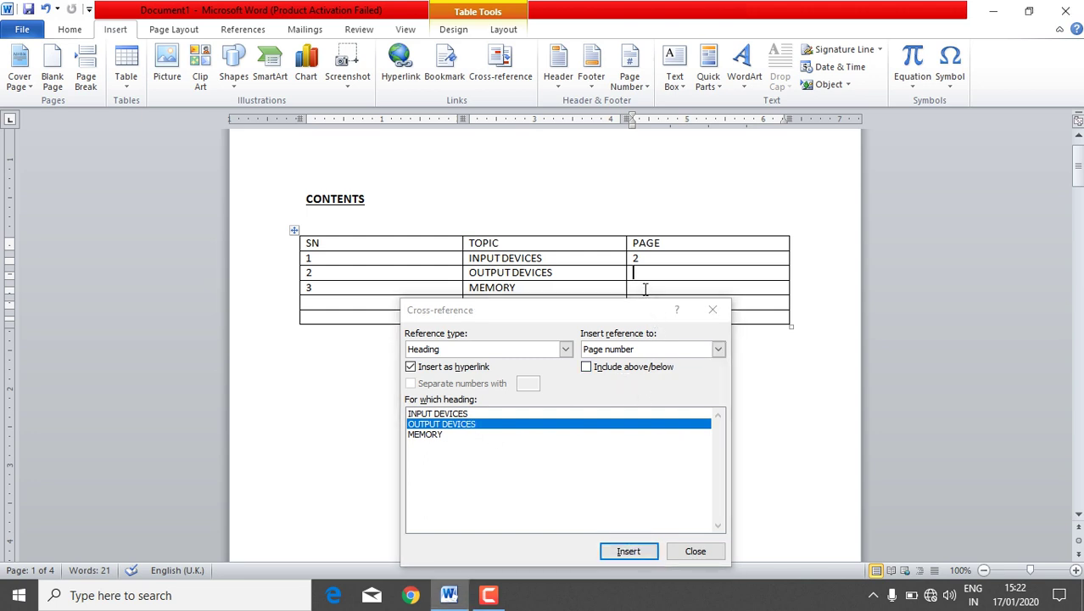
left_click(632, 269)
left_click(624, 552)
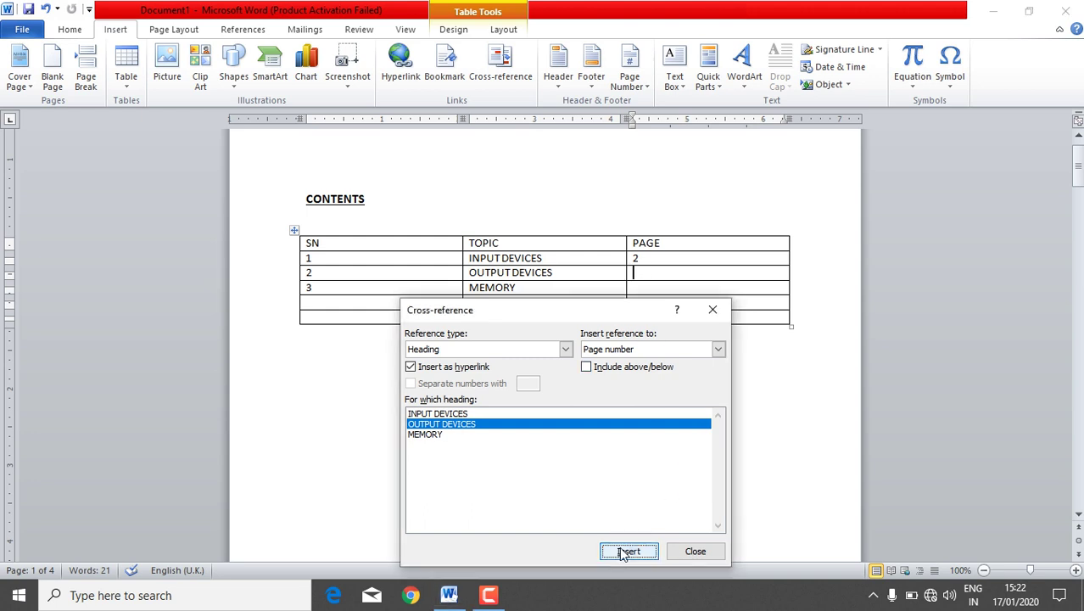
left_click(430, 434)
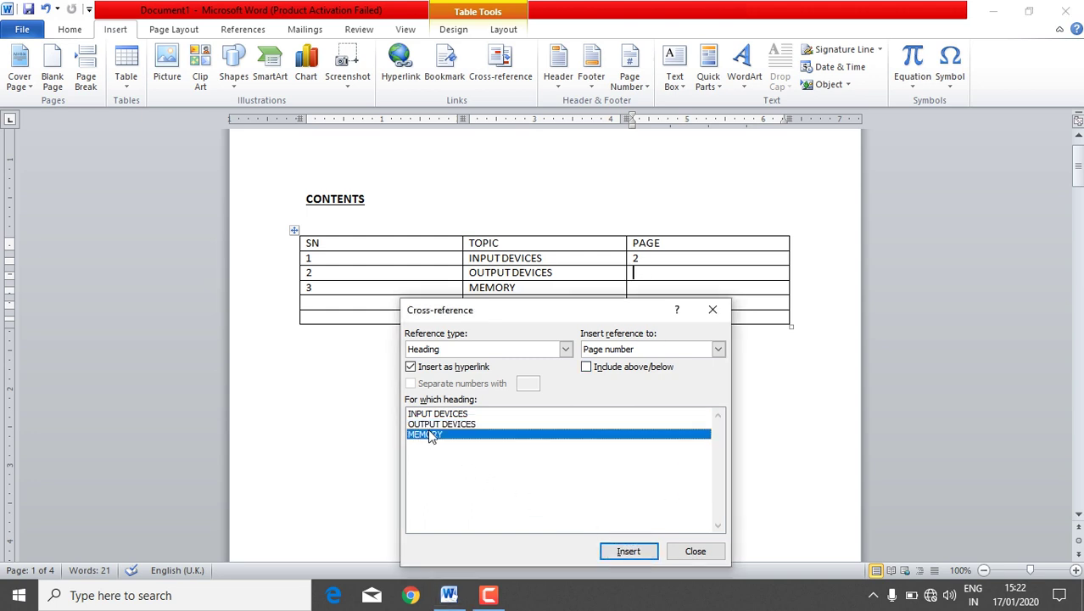
left_click(633, 273)
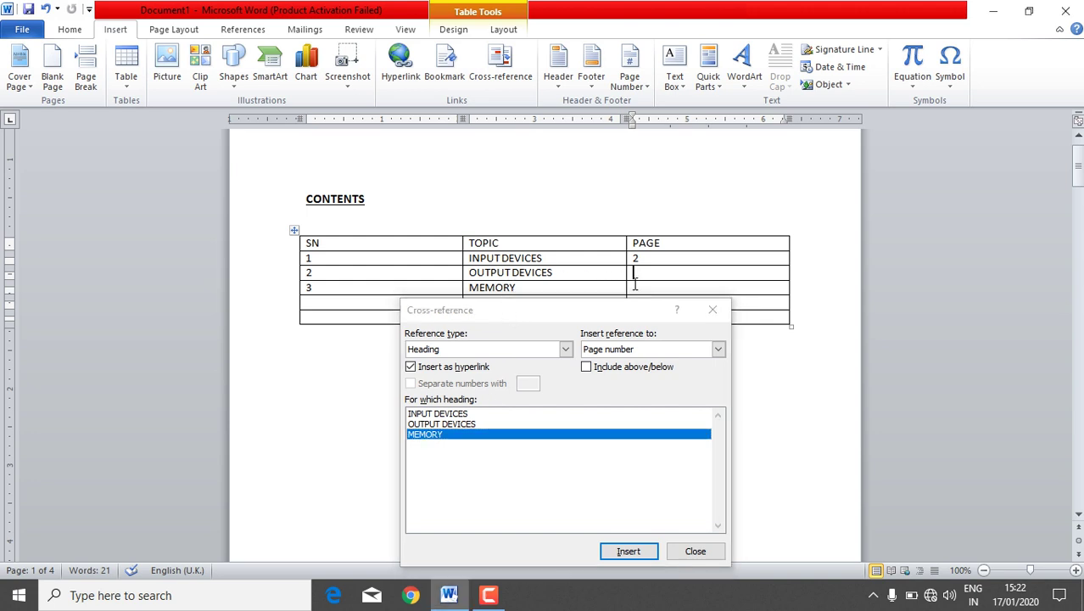
left_click(647, 551)
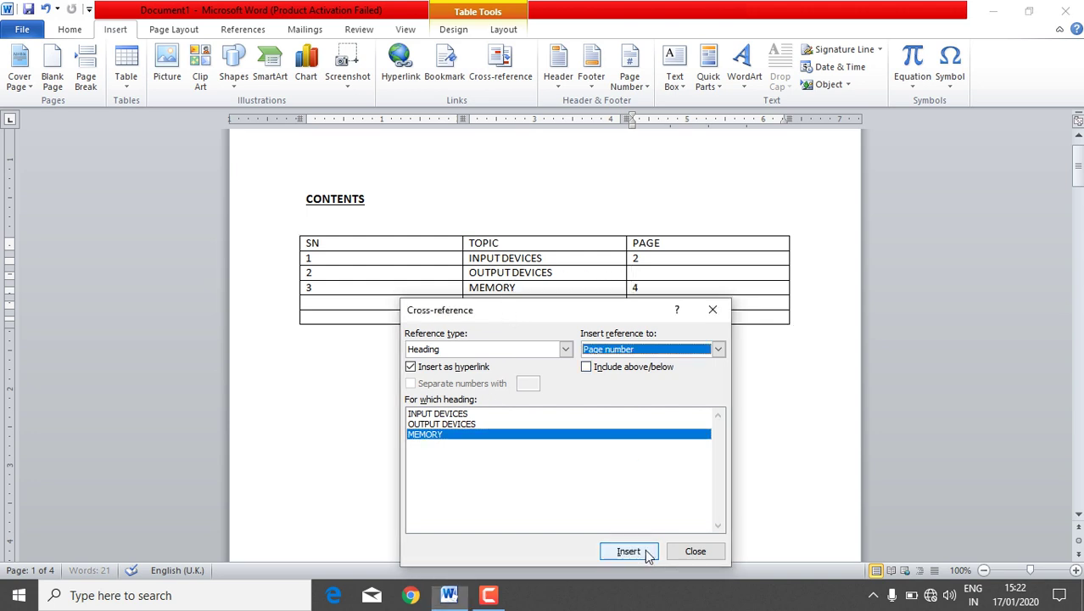
Step: Insert OUTPUT DEVICES' page number, 3, into its empty PAGE cell
left_click(533, 275)
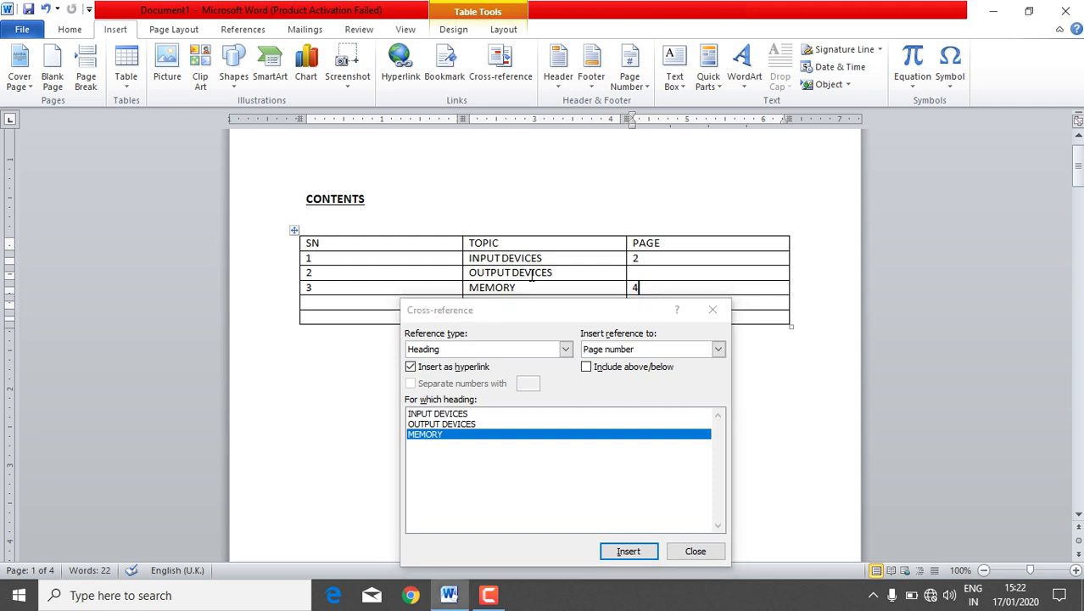
left_click(472, 424)
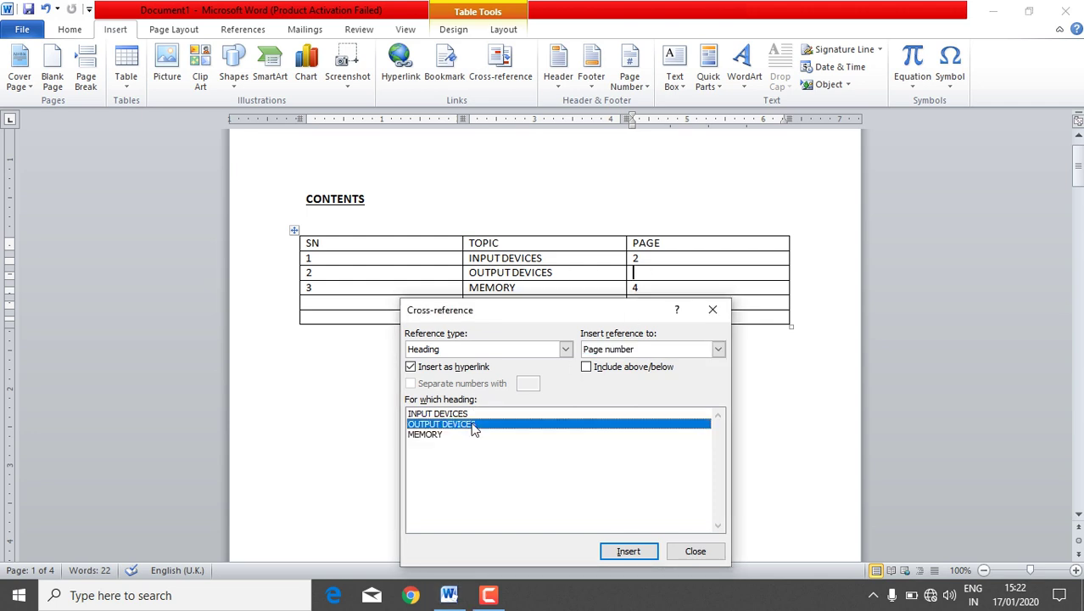
left_click(628, 552)
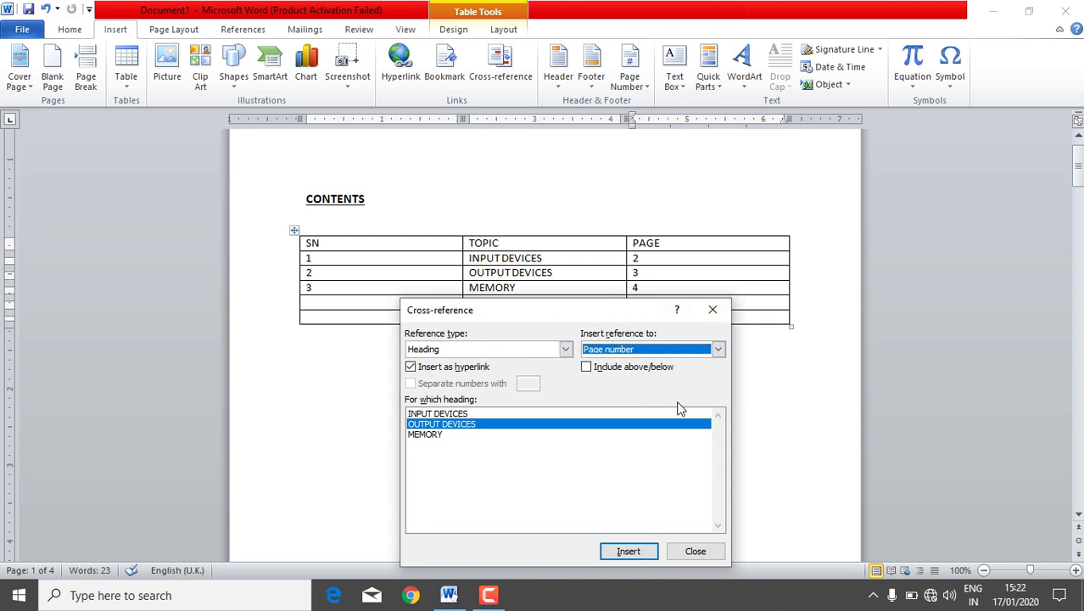
Step: Close the Cross-reference dialog and make the SN, TOPIC, PAGE header row bold
left_click(696, 552)
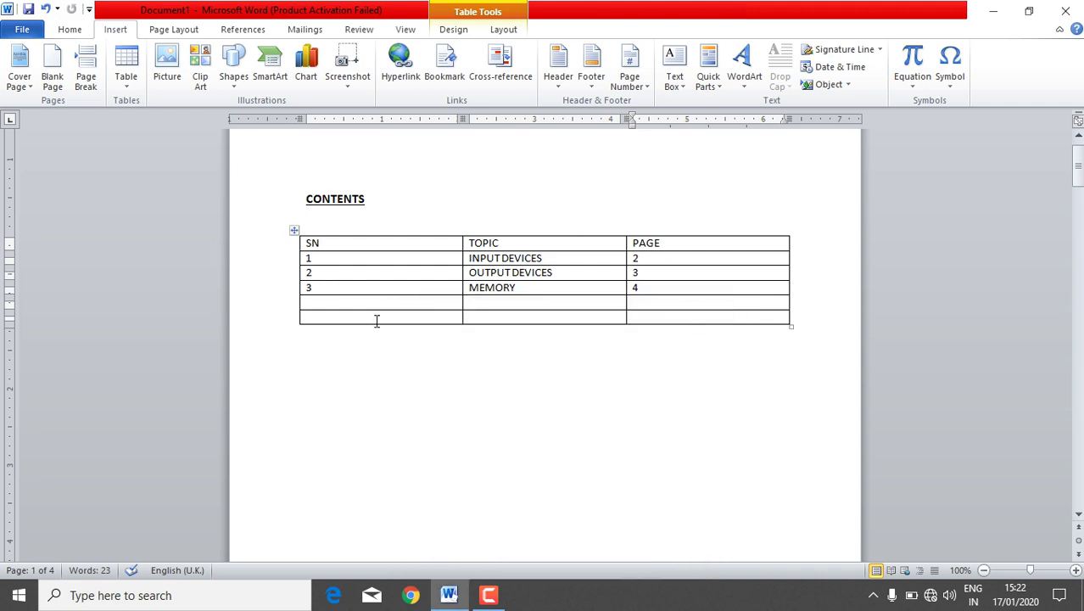
left_click(276, 245)
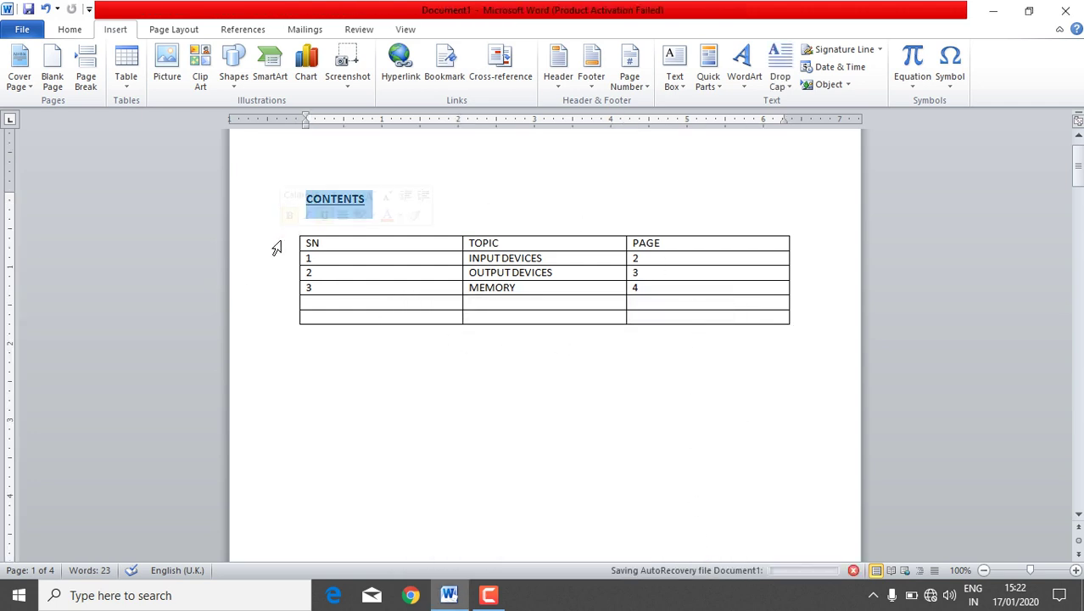
left_click_drag(299, 245, 647, 247)
left_click(72, 32)
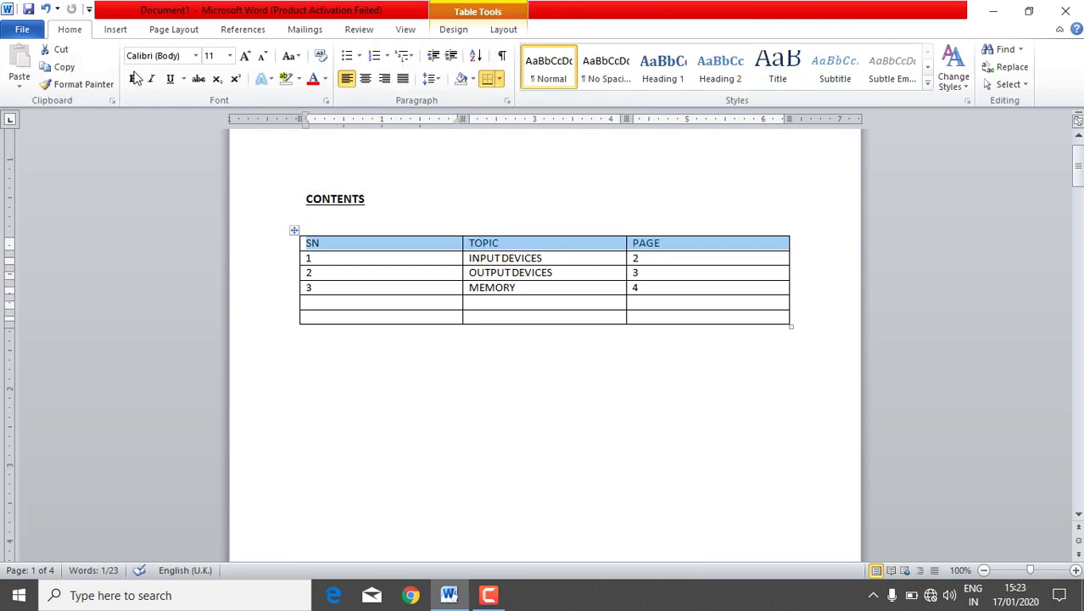
left_click(561, 259)
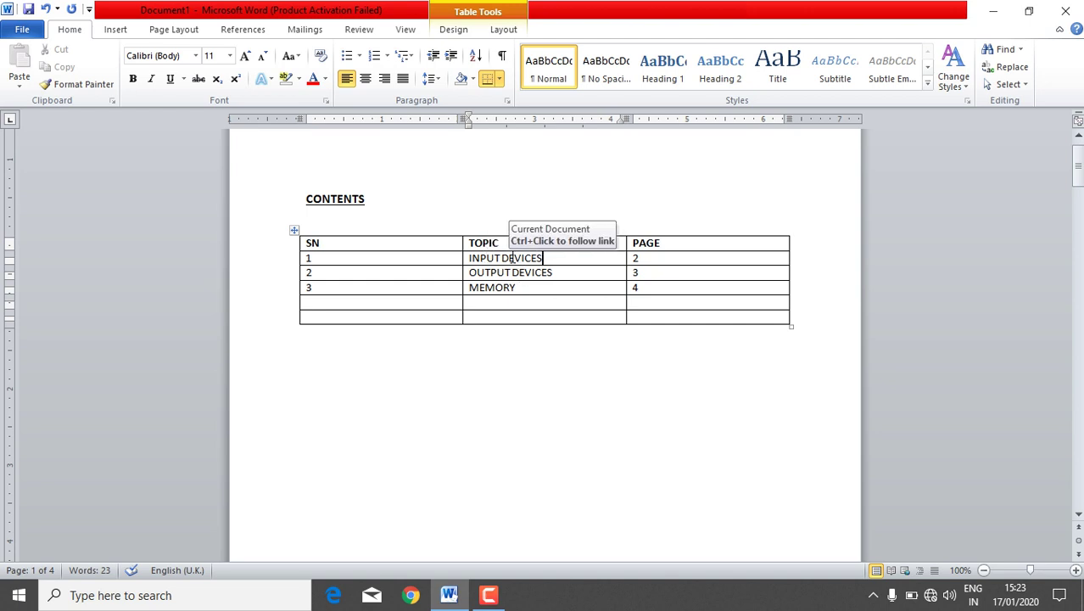
left_click(511, 258, "ctrl")
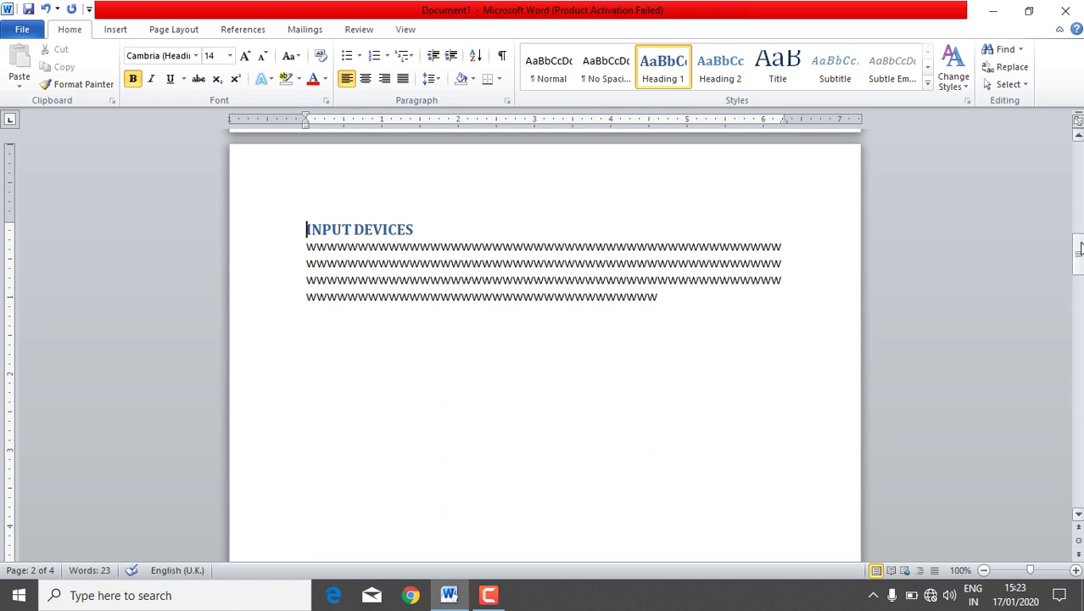
left_click_drag(1077, 253, 1078, 163)
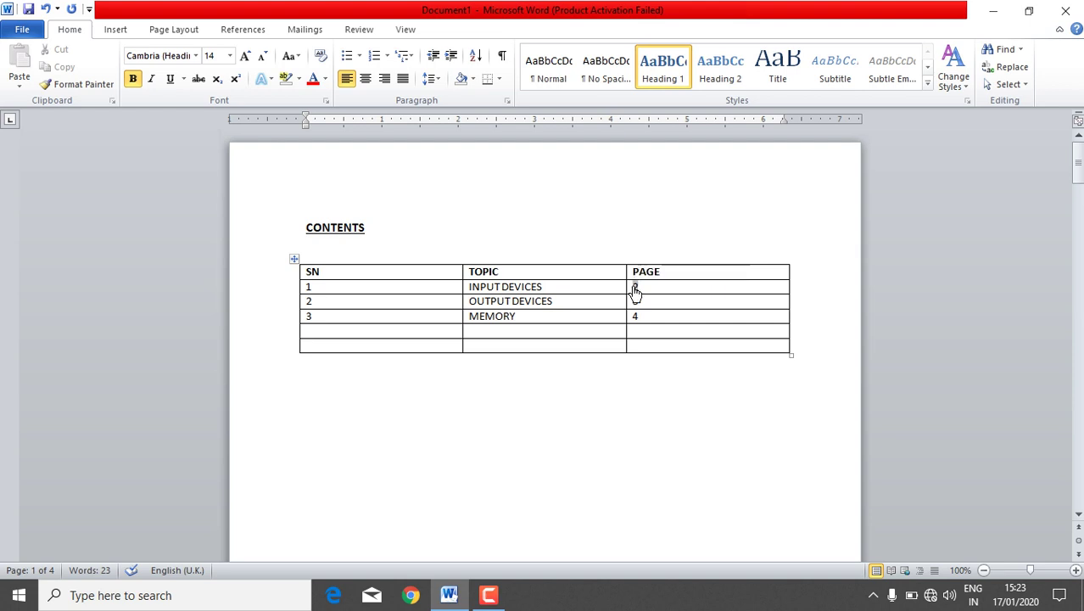
left_click(634, 287, "ctrl")
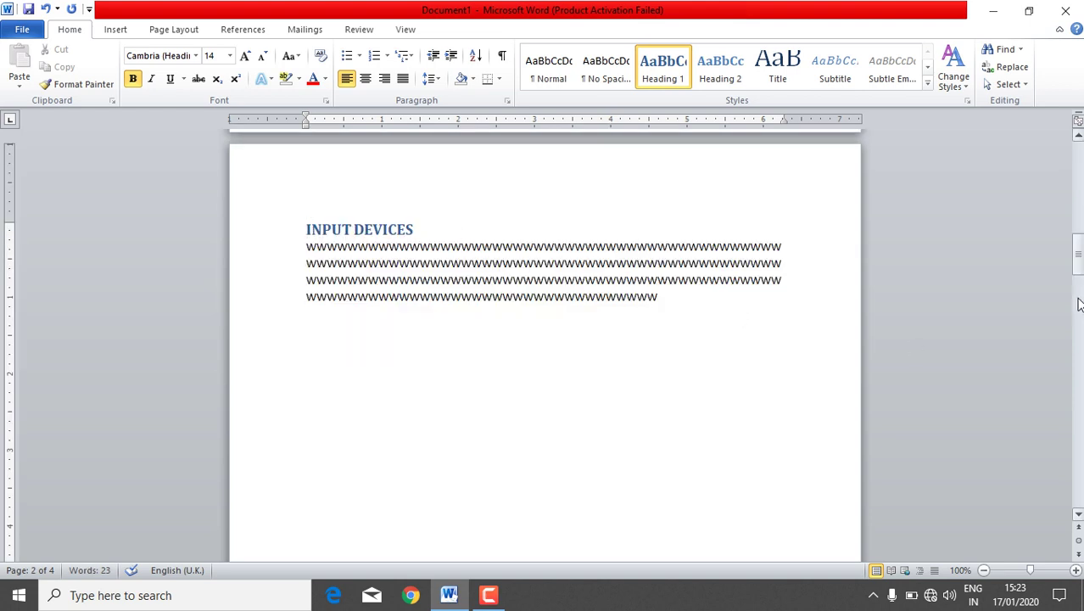
left_click_drag(1078, 258, 1078, 170)
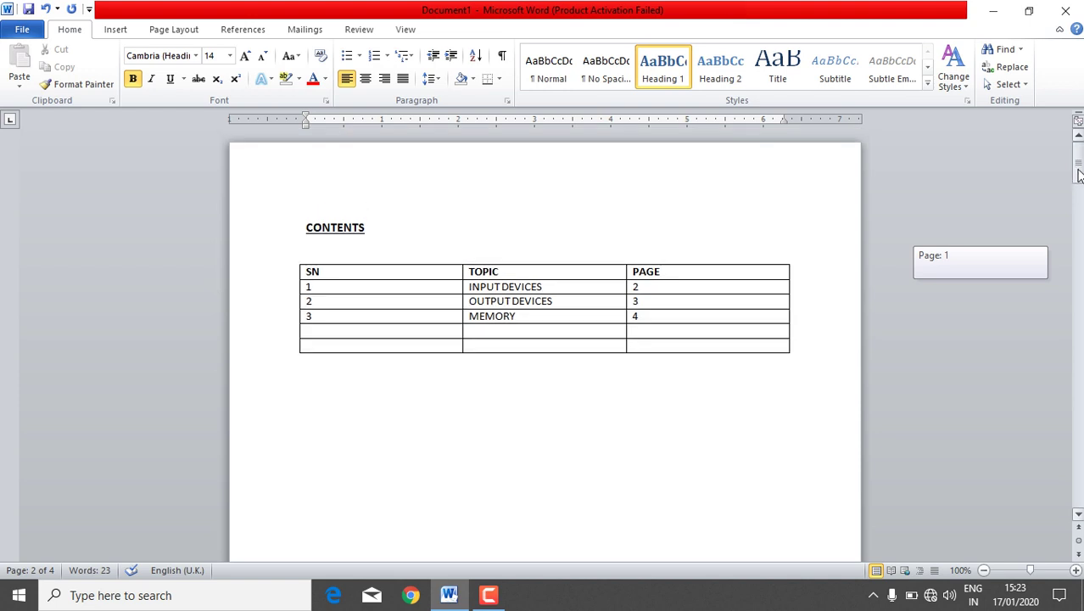
left_click(431, 331)
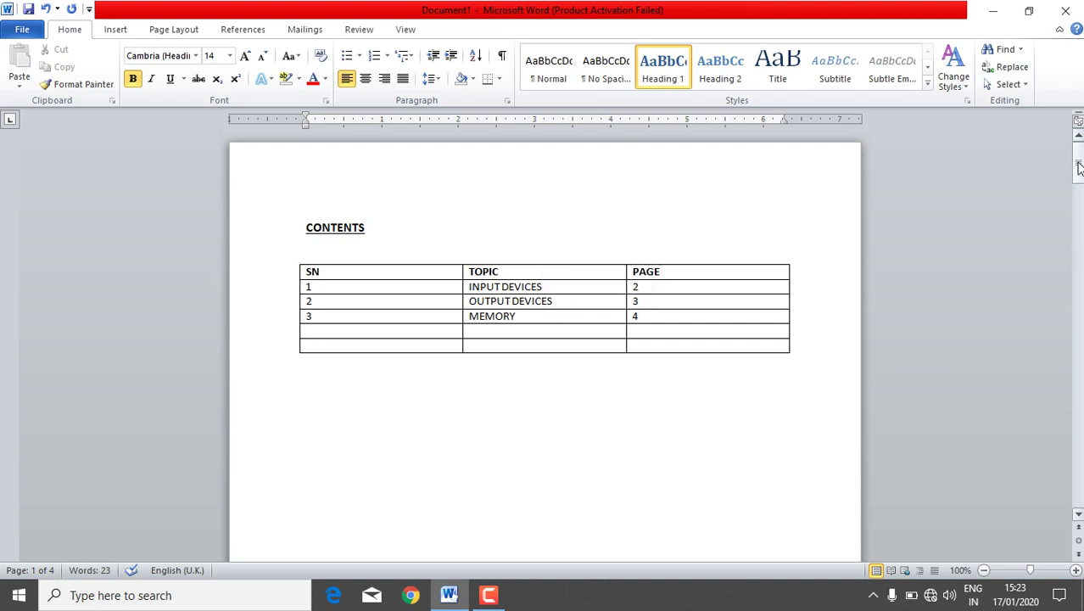
mouse_move(1078, 168)
left_mouse_down()
mouse_move(1079, 293)
mouse_move(1078, 165)
left_mouse_up()
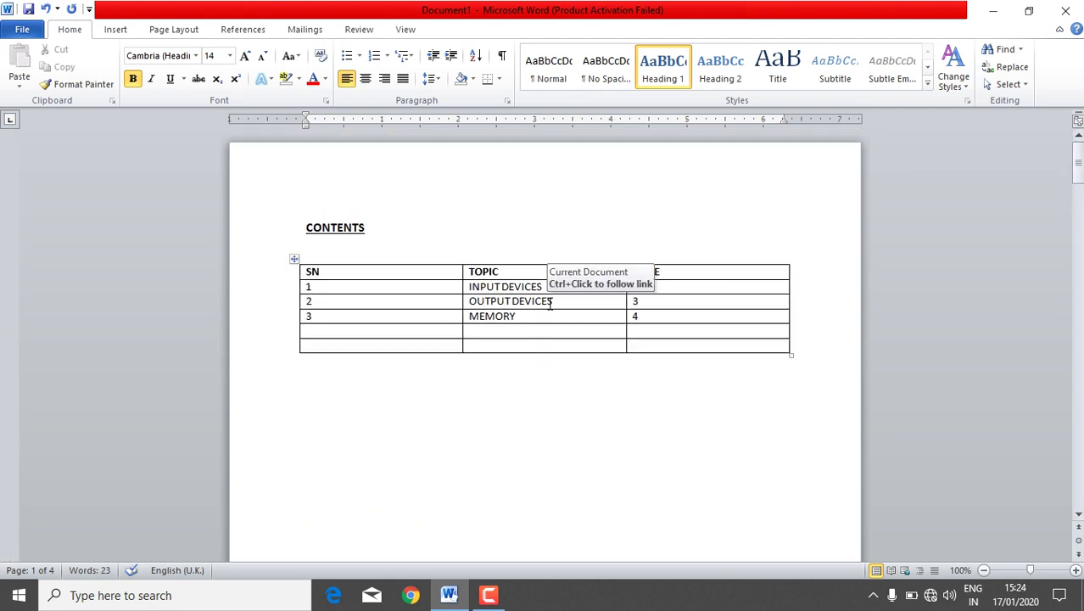